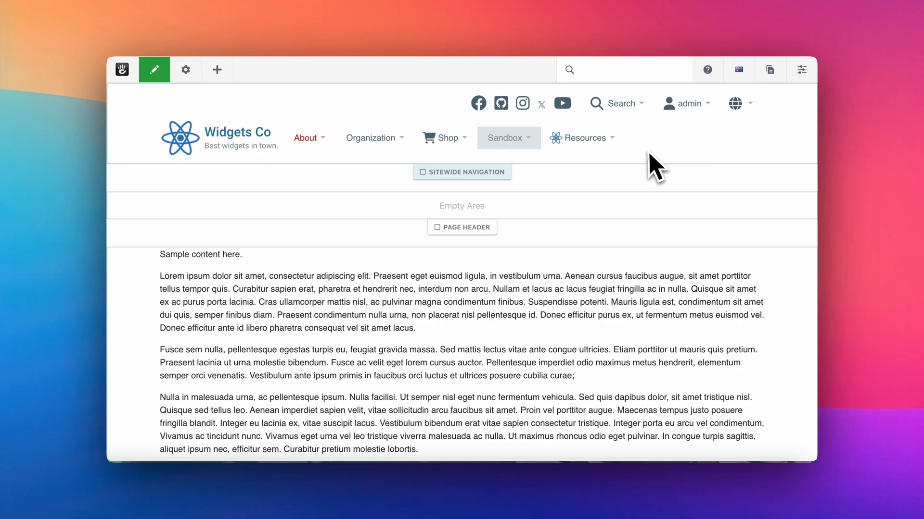
# Open the Mega Menu block for editing and expand its advanced options for inserting menu items
pyautogui.click(640, 149)
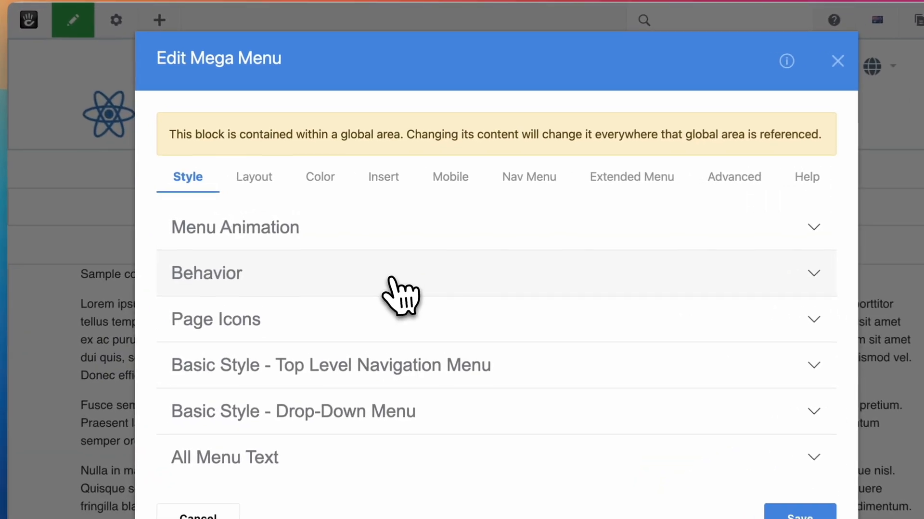
pyautogui.click(381, 184)
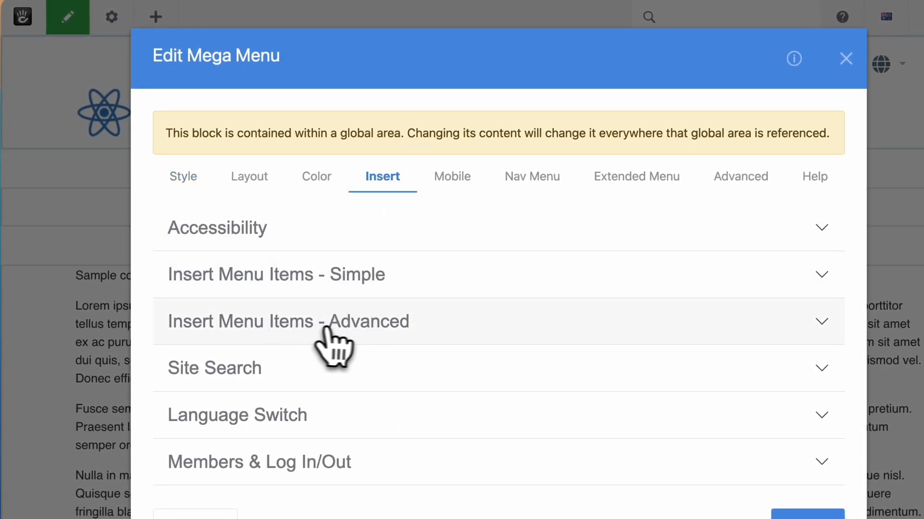
pyautogui.click(365, 336)
pyautogui.scroll(-3, 423, 289)
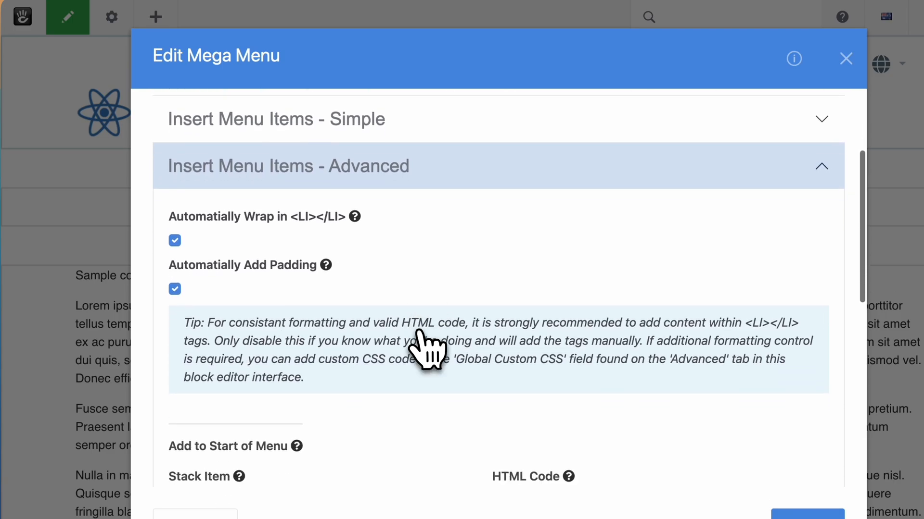
pyautogui.scroll(-2, 413, 344)
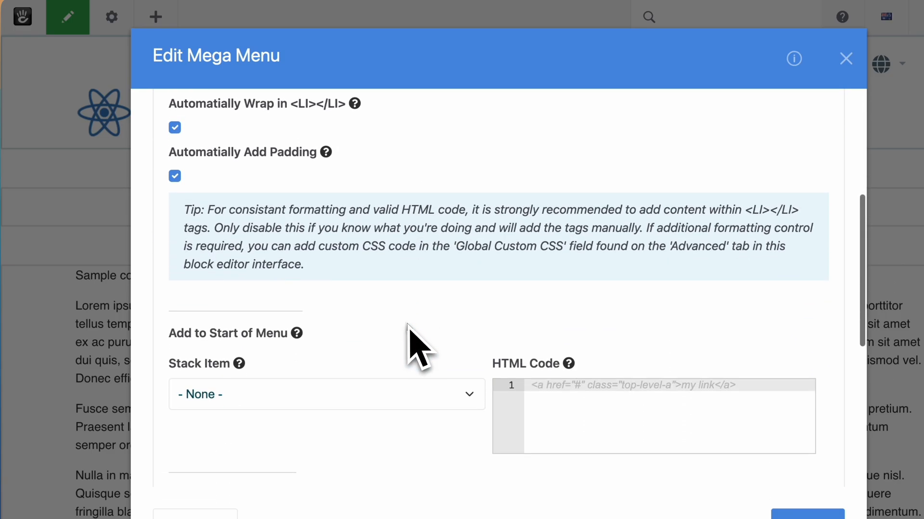
pyautogui.scroll(3, 408, 325)
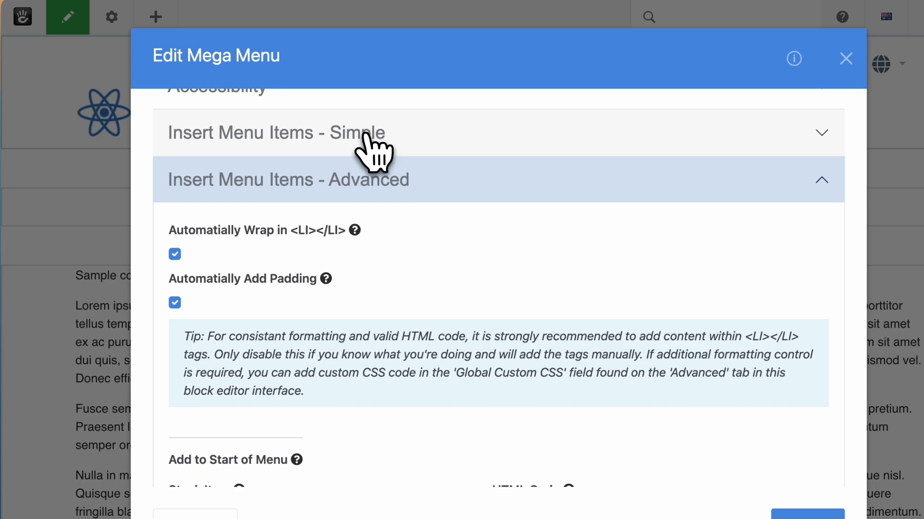
# Examine the simple options for inserting menu items and return to the advanced ones
pyautogui.click(365, 137)
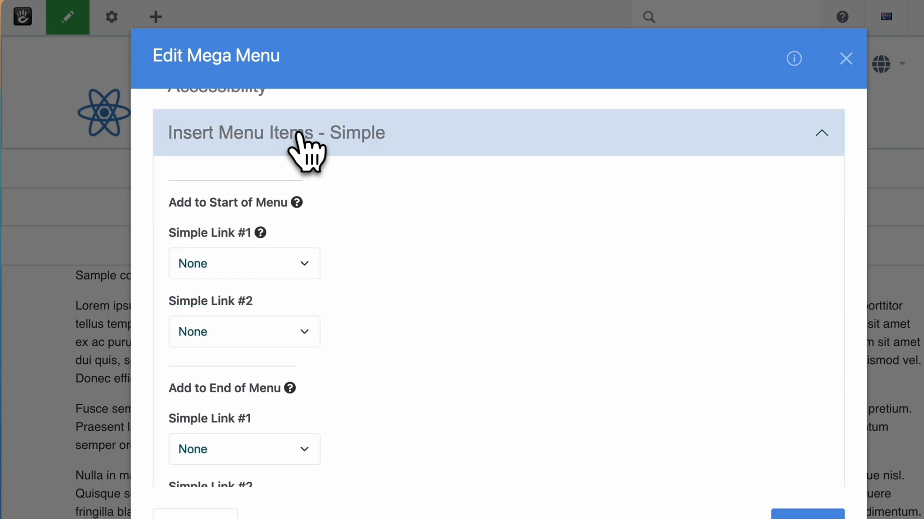
pyautogui.moveTo(317, 190)
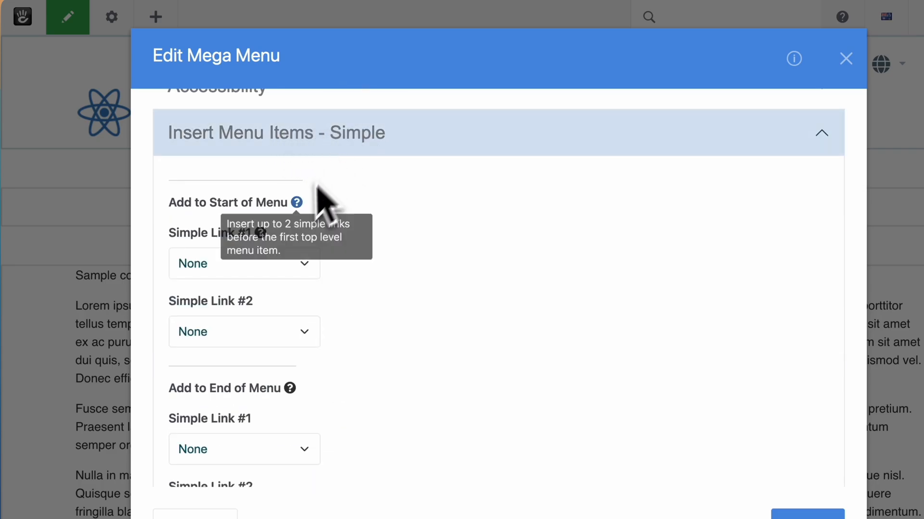
pyautogui.click(346, 152)
pyautogui.click(325, 260)
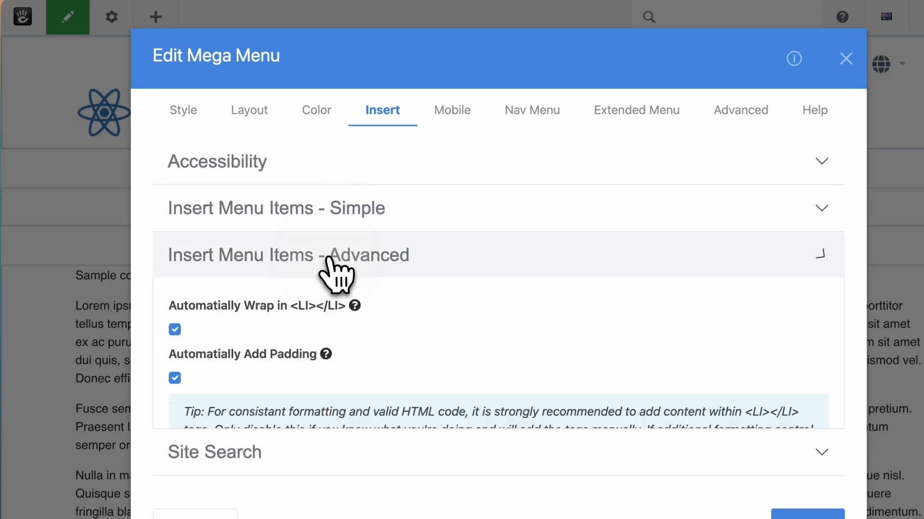
# Add the Menu Test Text stack to the start of the menu and save the block
pyautogui.scroll(-5, 313, 312)
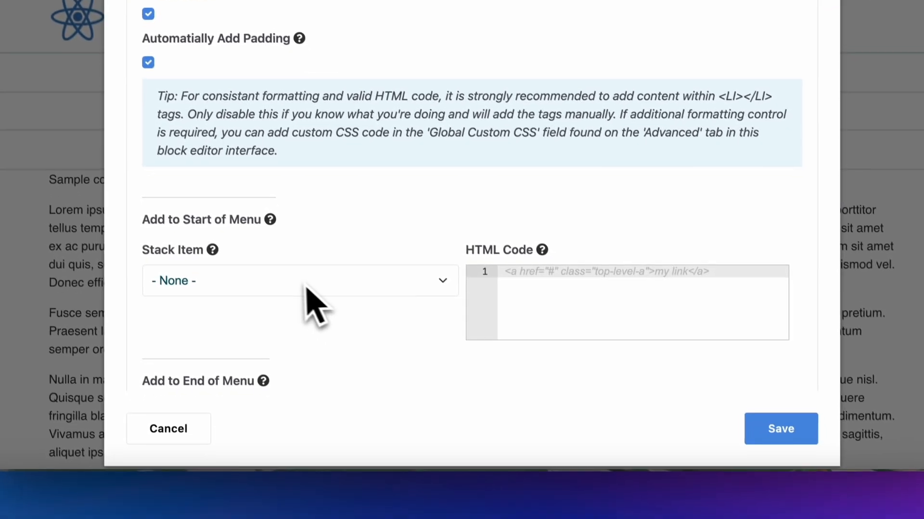
pyautogui.click(318, 378)
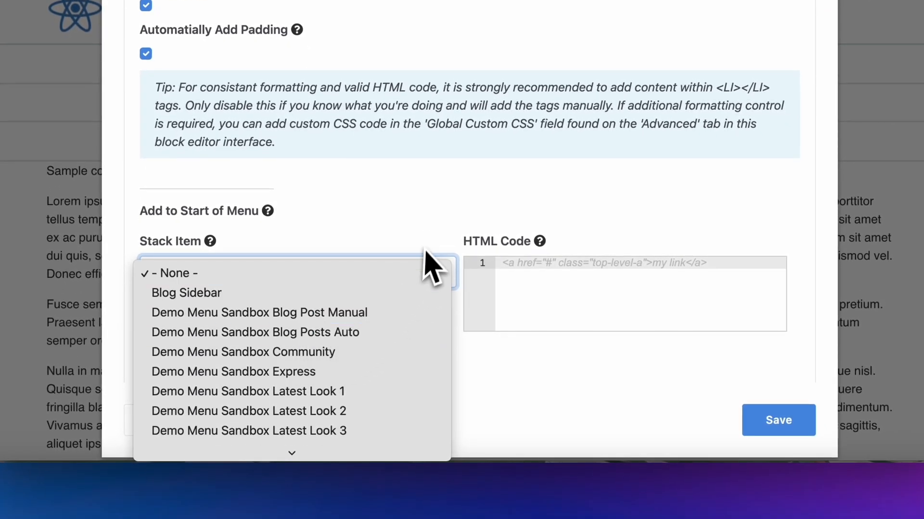
pyautogui.click(529, 258)
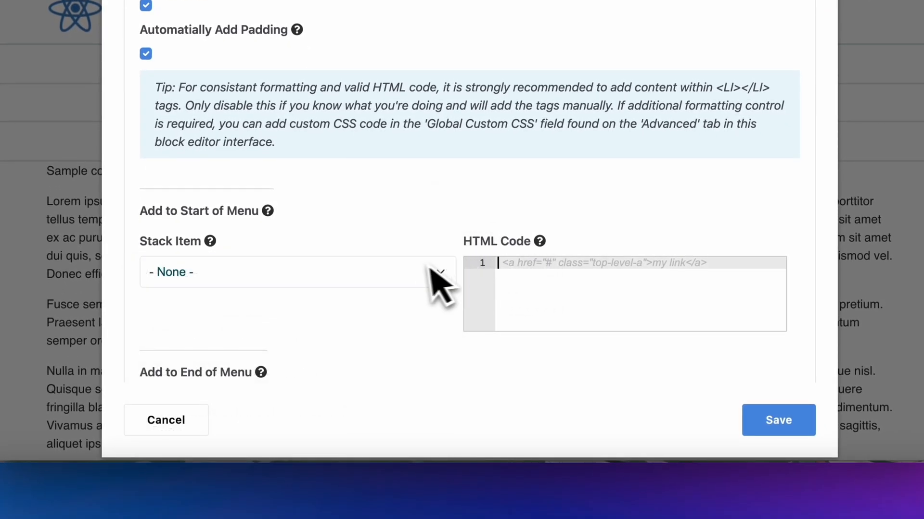
pyautogui.click(405, 284)
pyautogui.scroll(-5, 312, 375)
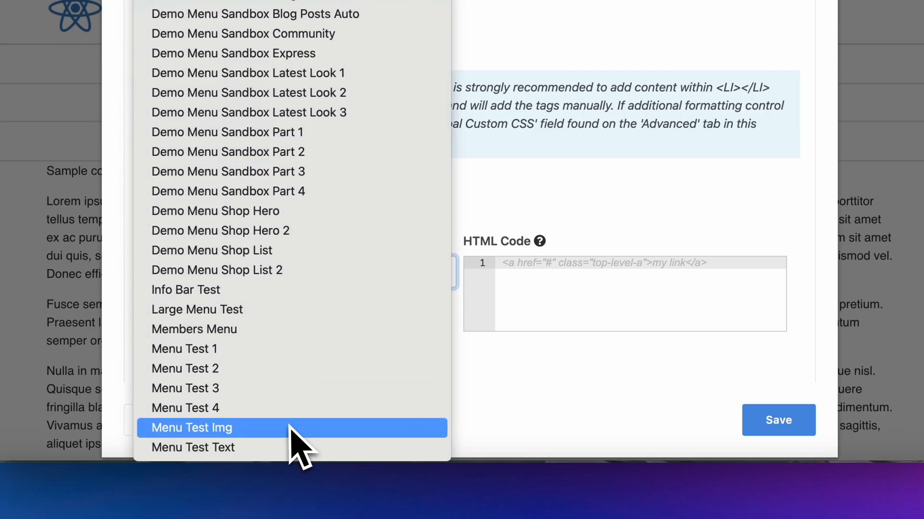
pyautogui.click(289, 447)
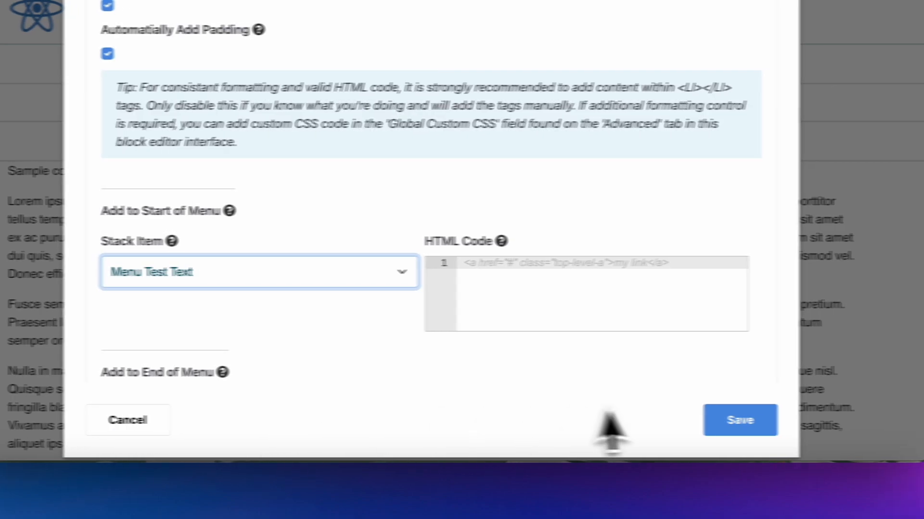
pyautogui.click(673, 423)
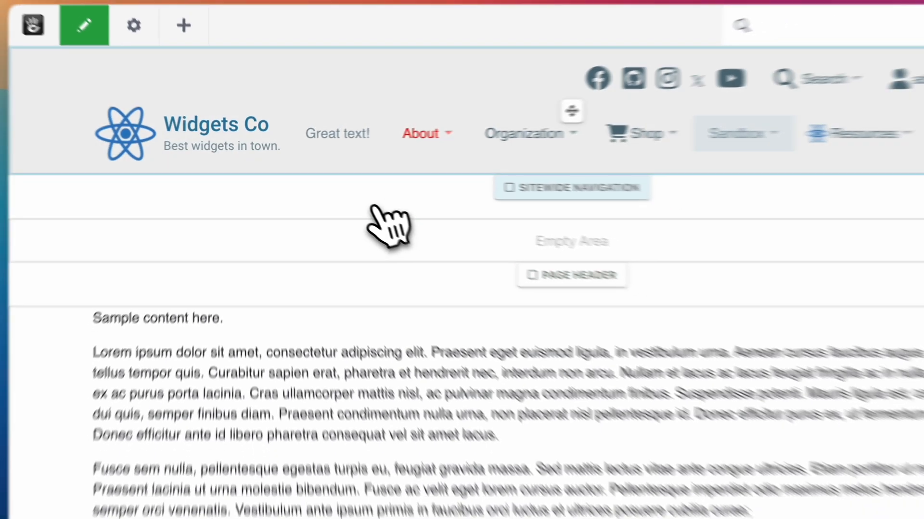
# Reopen the Mega Menu block, change the start-of-menu stack item to Menu Test Img, and save the block
pyautogui.click(395, 151)
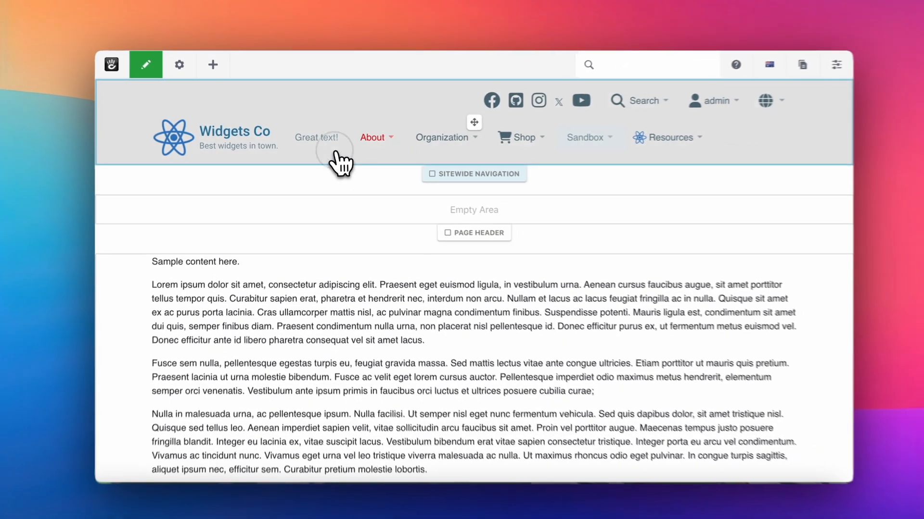
pyautogui.click(393, 178)
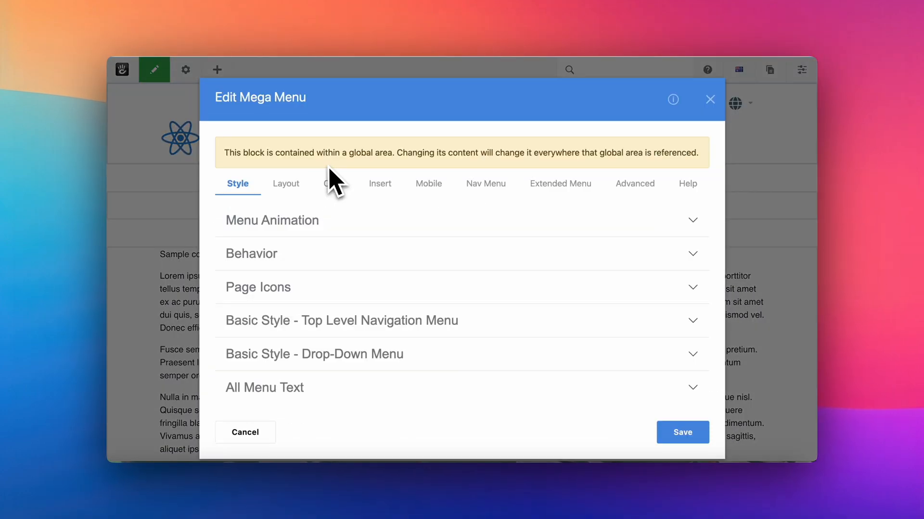
pyautogui.click(379, 184)
pyautogui.click(369, 295)
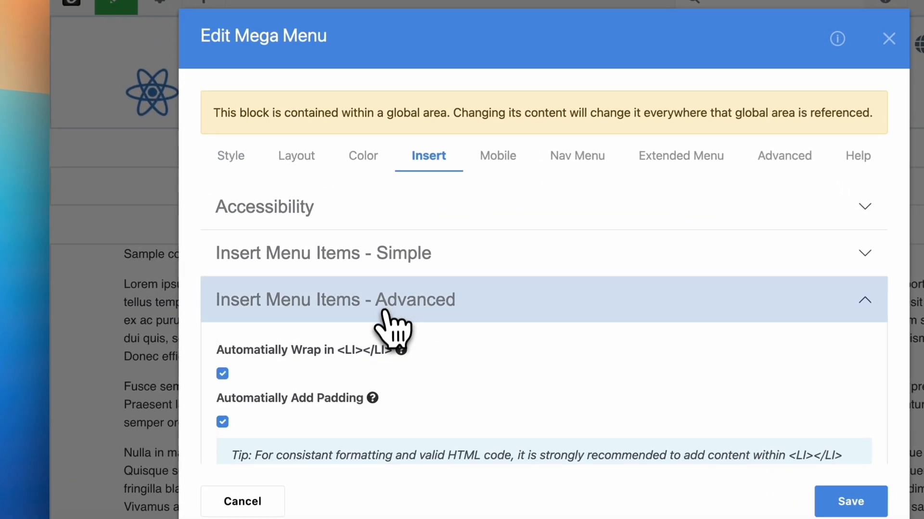
pyautogui.scroll(-3, 392, 344)
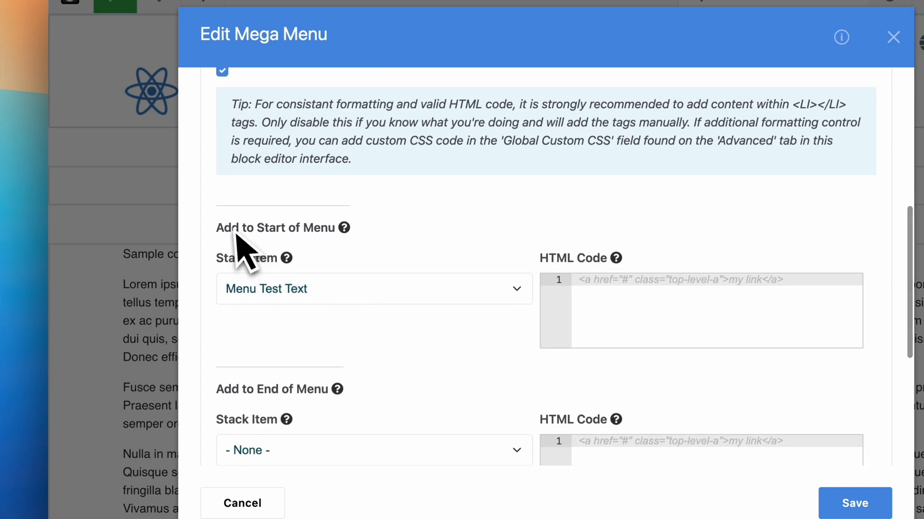
pyautogui.scroll(-2, 313, 239)
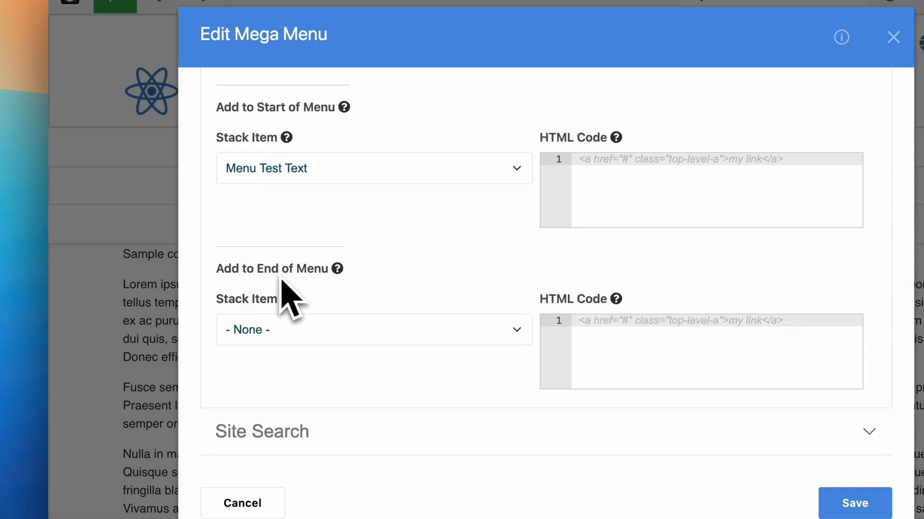
pyautogui.click(318, 174)
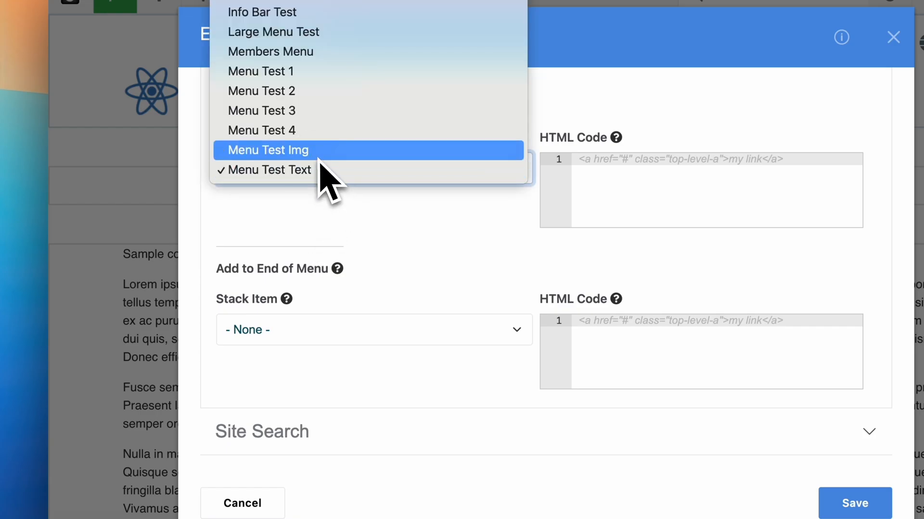
pyautogui.click(318, 153)
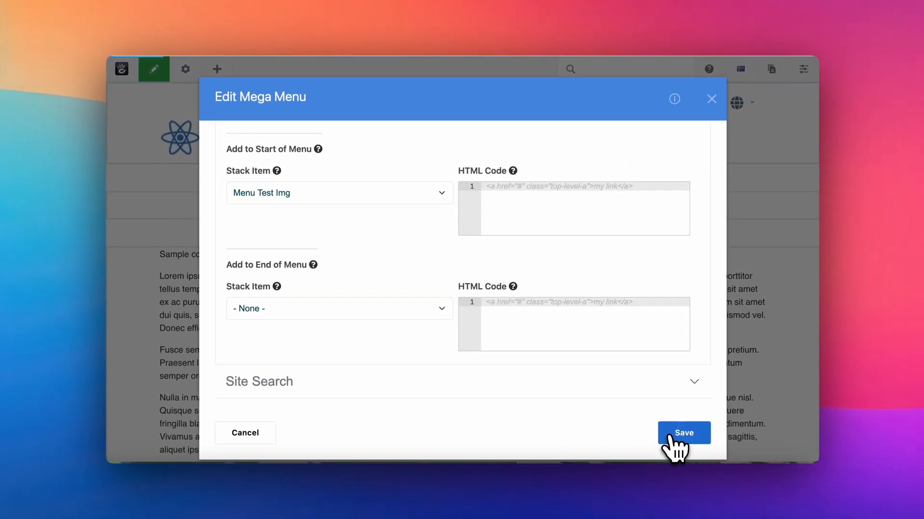
pyautogui.click(808, 484)
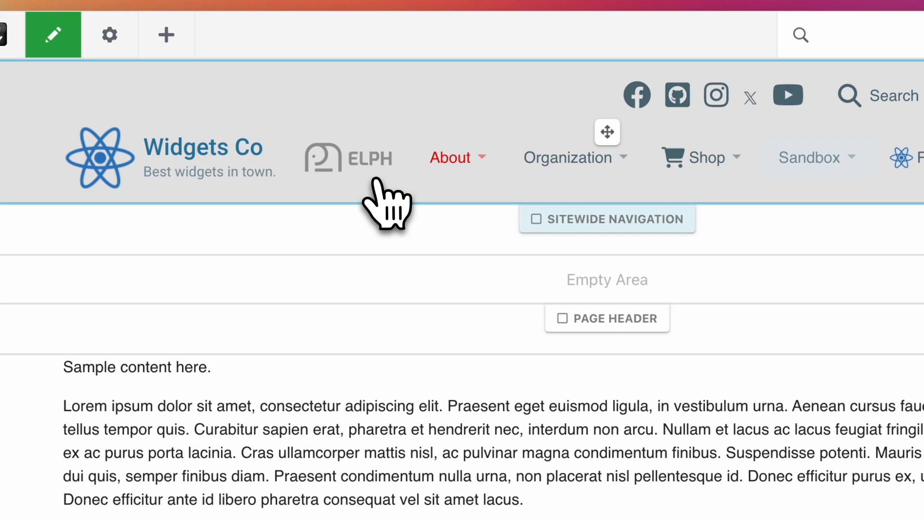
# Reopen the Mega Menu block's advanced insert options and set the start-of-menu stack item to None
pyautogui.click(377, 181)
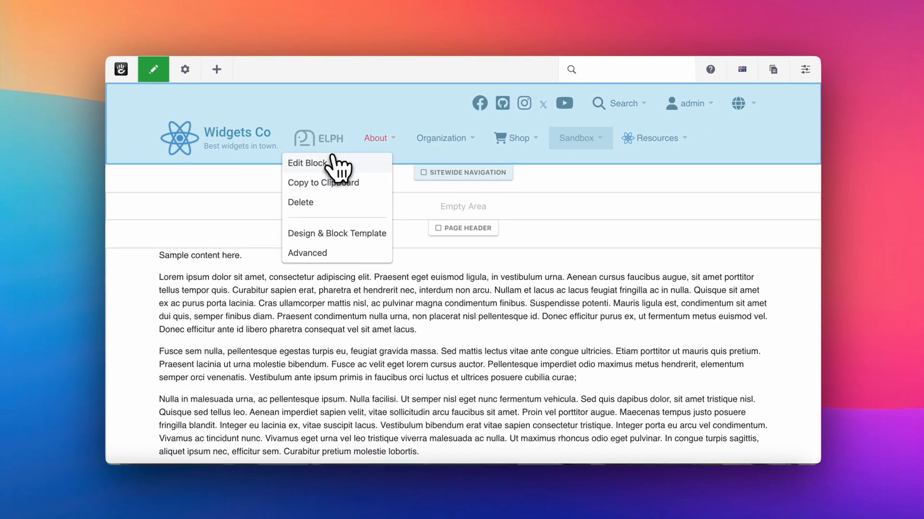
pyautogui.click(364, 196)
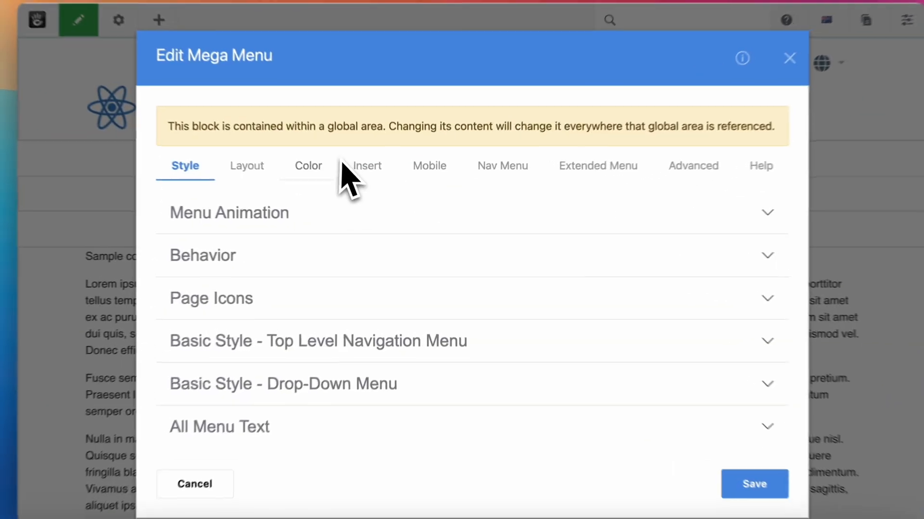
pyautogui.click(366, 154)
pyautogui.click(350, 289)
pyautogui.scroll(-5, 340, 350)
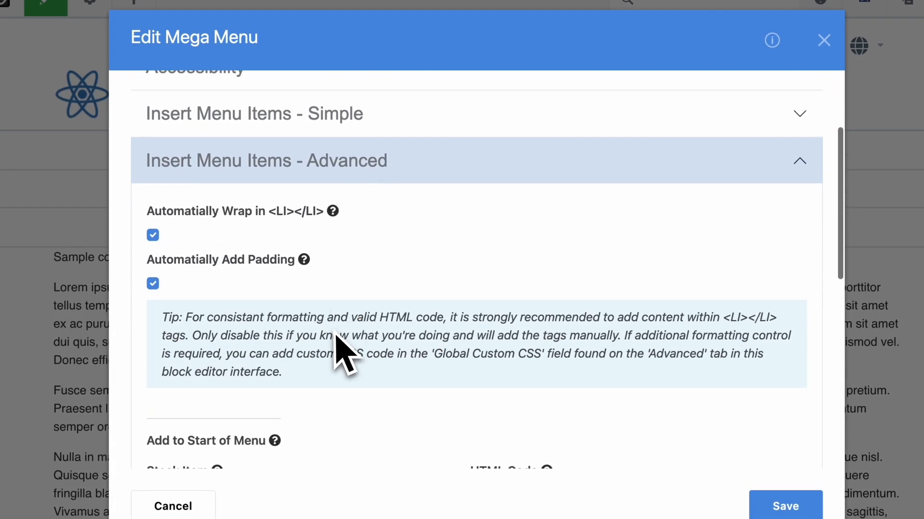
pyautogui.scroll(-2, 310, 355)
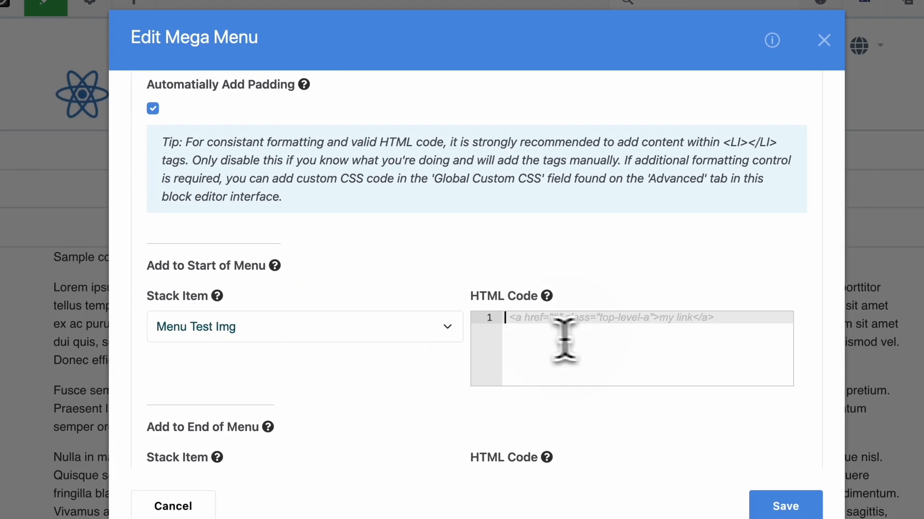
pyautogui.click(428, 330)
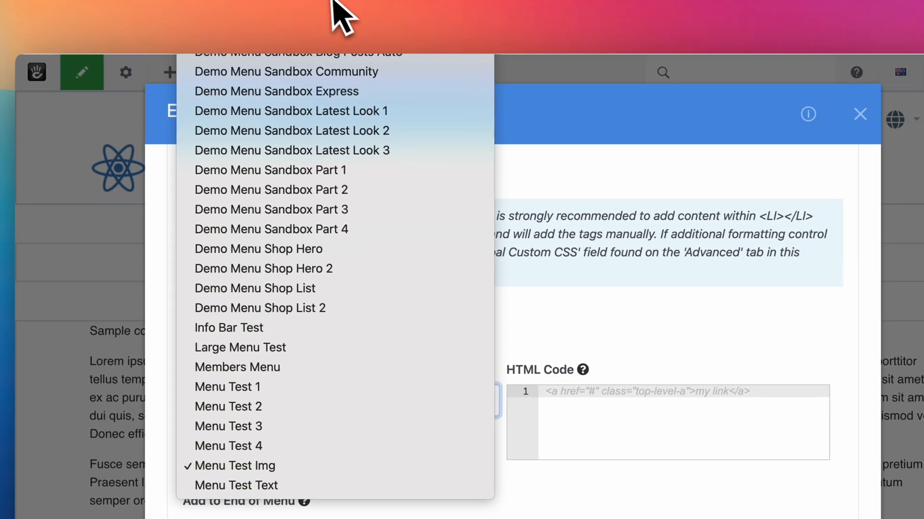
pyautogui.click(334, 3)
pyautogui.click(491, 423)
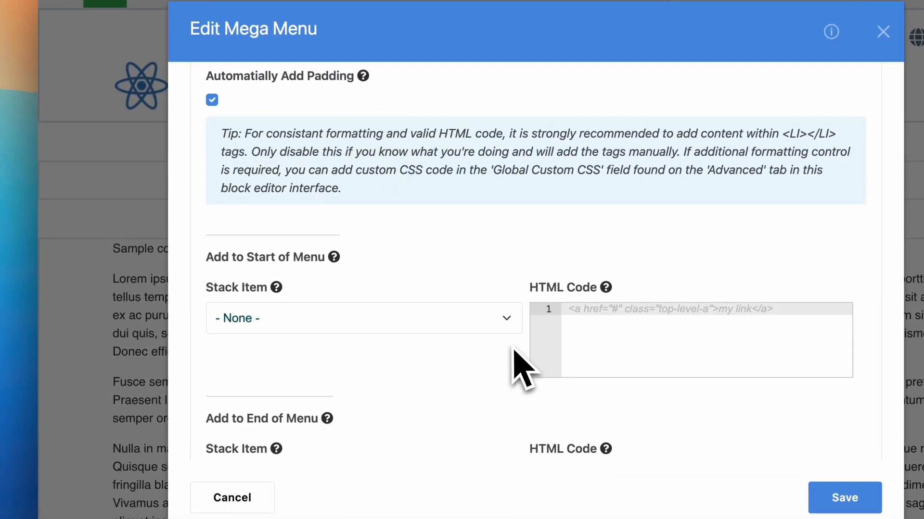
pyautogui.press('super+Tab')
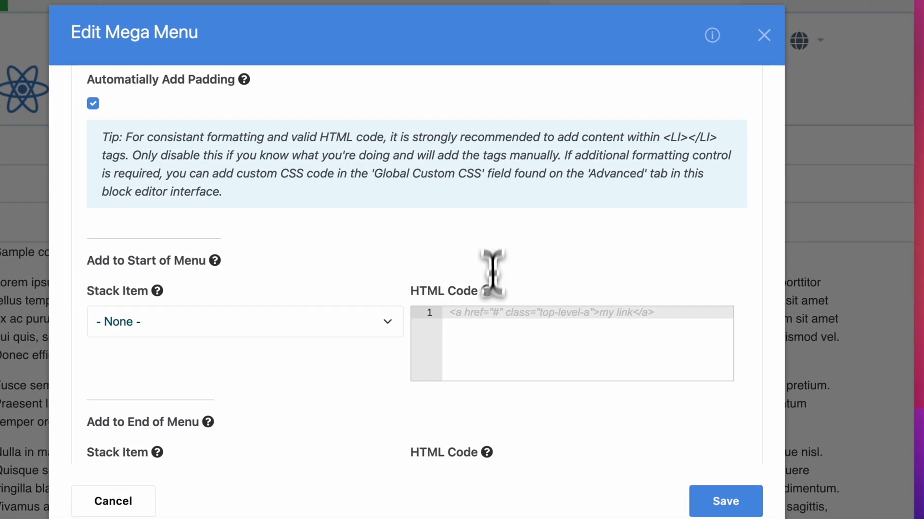
pyautogui.click(615, 326)
pyautogui.write('<a href="https://google.com" class="top-level-a">My Link</a>')
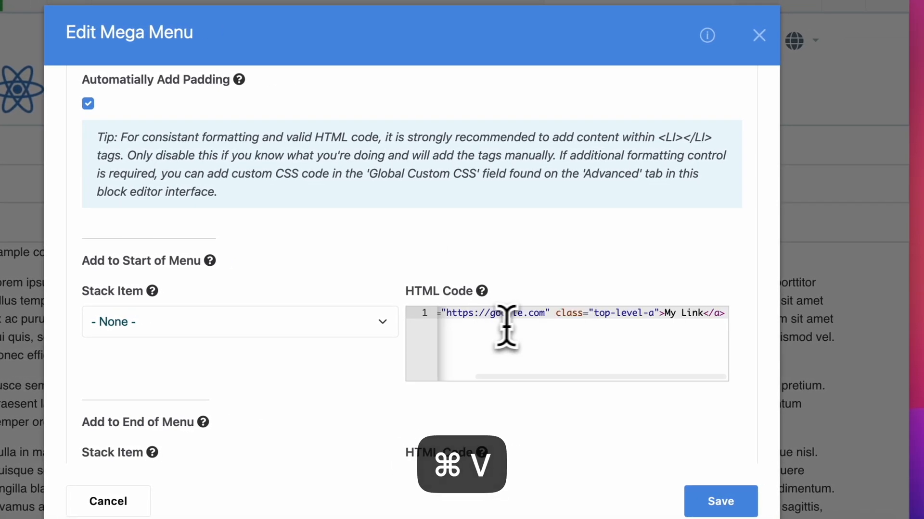
# Review the link's address and class in the start-of-menu HTML code and read that field's help text
pyautogui.hscroll(-3, 553, 327)
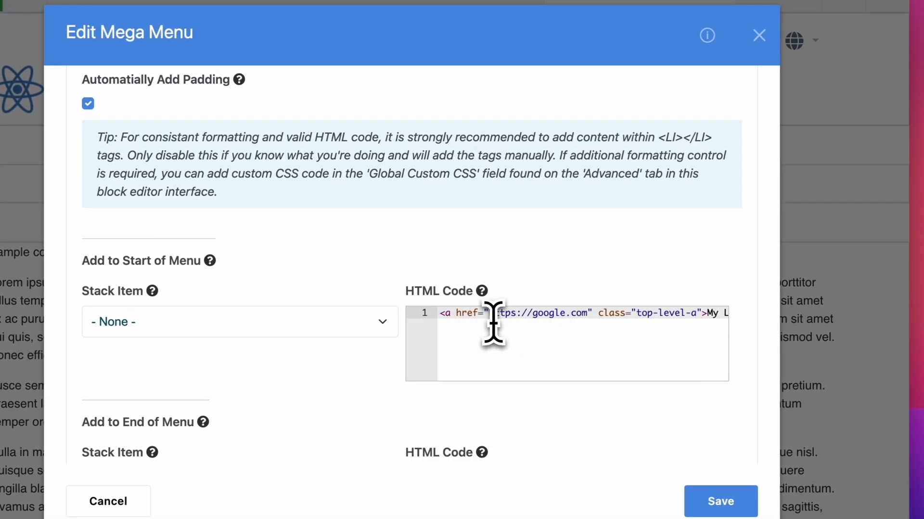
pyautogui.hscroll(3, 493, 323)
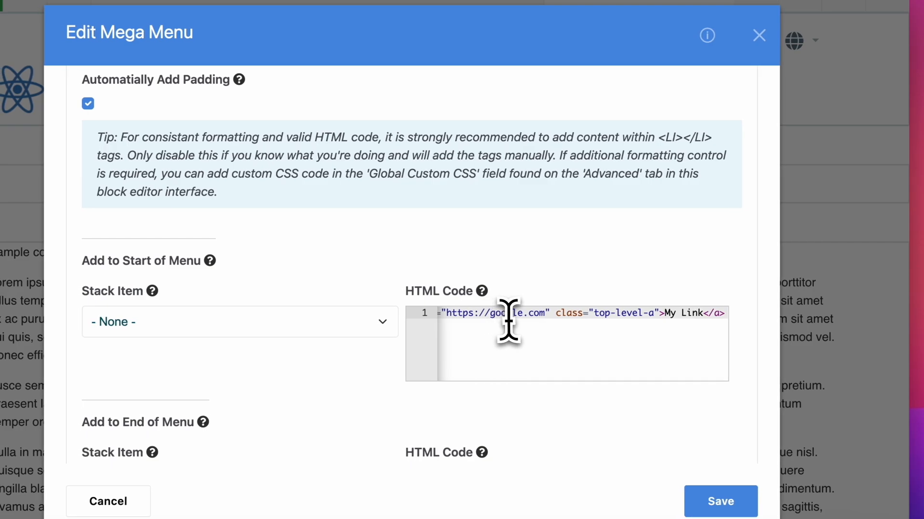
pyautogui.hscroll(-3, 509, 320)
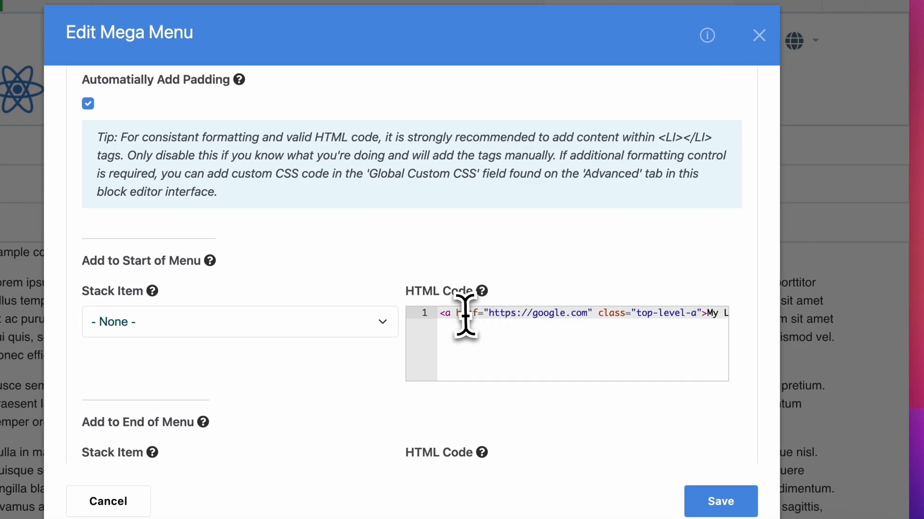
pyautogui.hscroll(3, 482, 317)
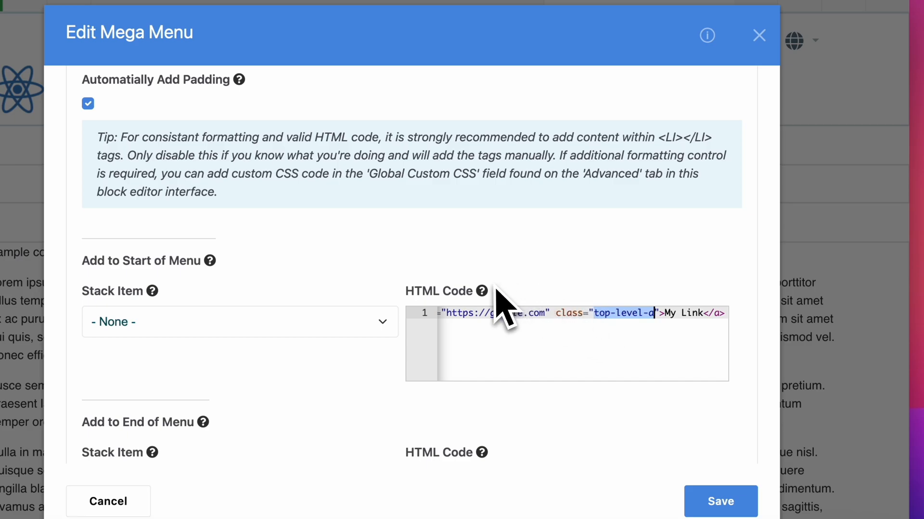
pyautogui.moveTo(479, 299)
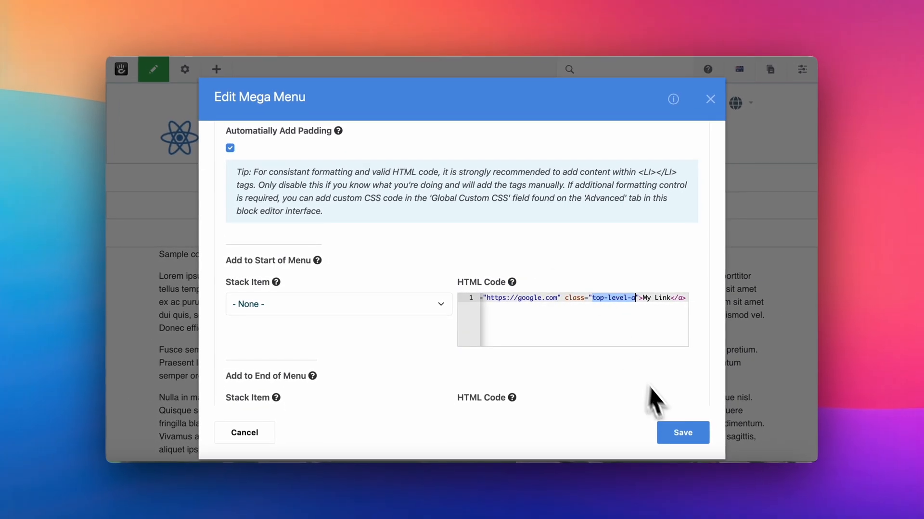
# Save the Mega Menu block with the start-of-menu HTML link and reopen its advanced insert options
pyautogui.click(711, 497)
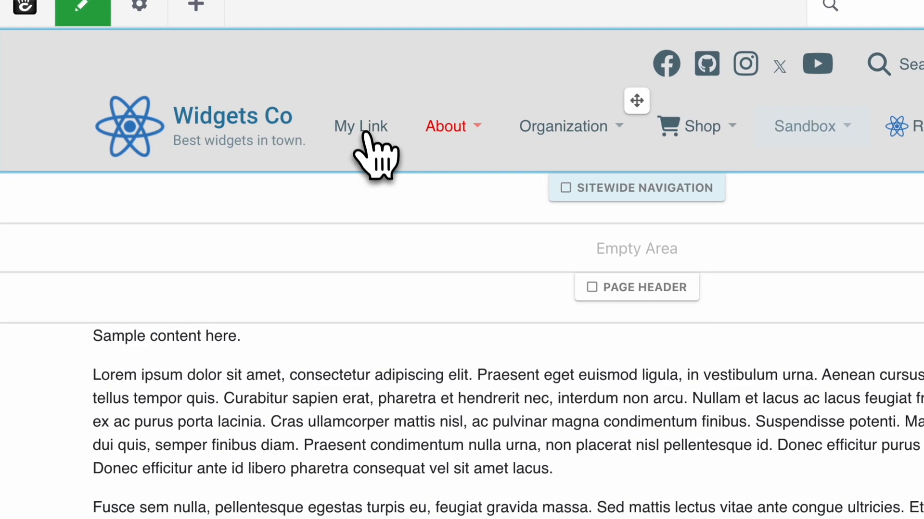
pyautogui.click(369, 137)
pyautogui.click(367, 136)
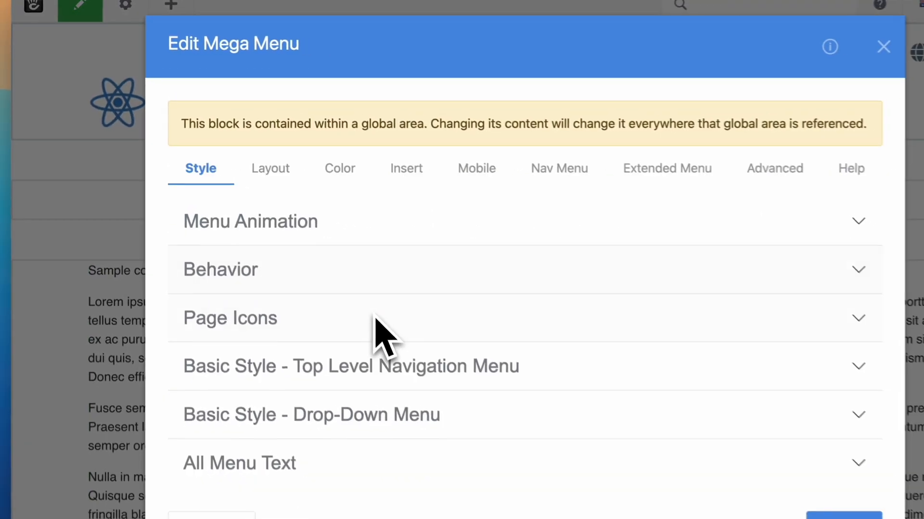
pyautogui.click(406, 161)
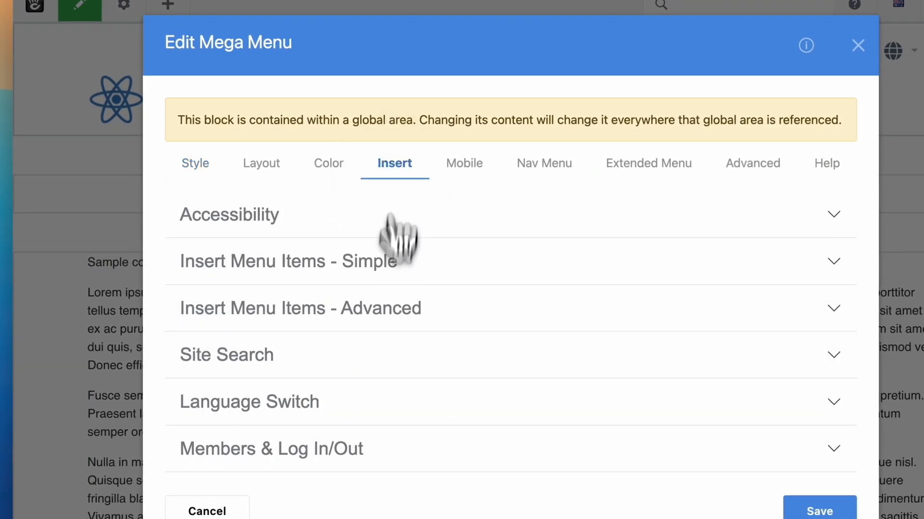
pyautogui.click(387, 310)
pyautogui.scroll(-5, 414, 419)
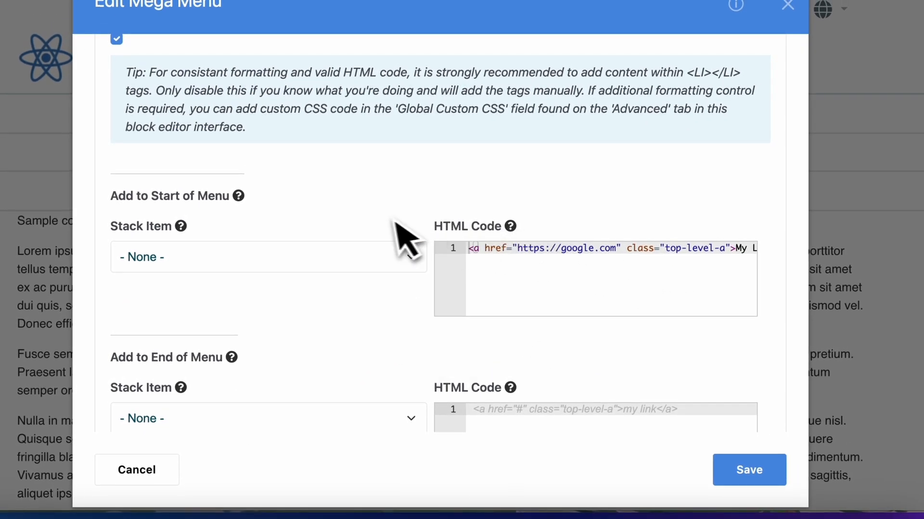
# Toggle the automatic <LI></LI> wrap option off and back on in the advanced insert options
pyautogui.scroll(3, 398, 231)
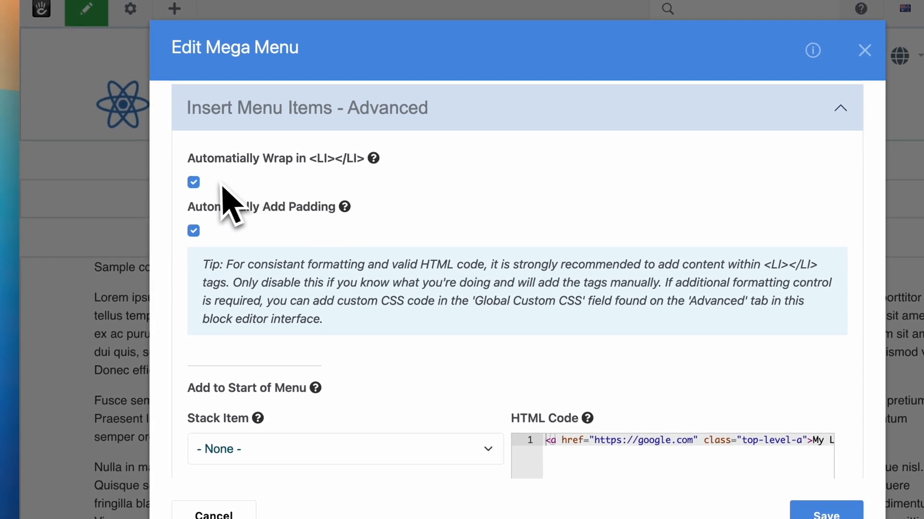
pyautogui.click(195, 185)
pyautogui.click(194, 183)
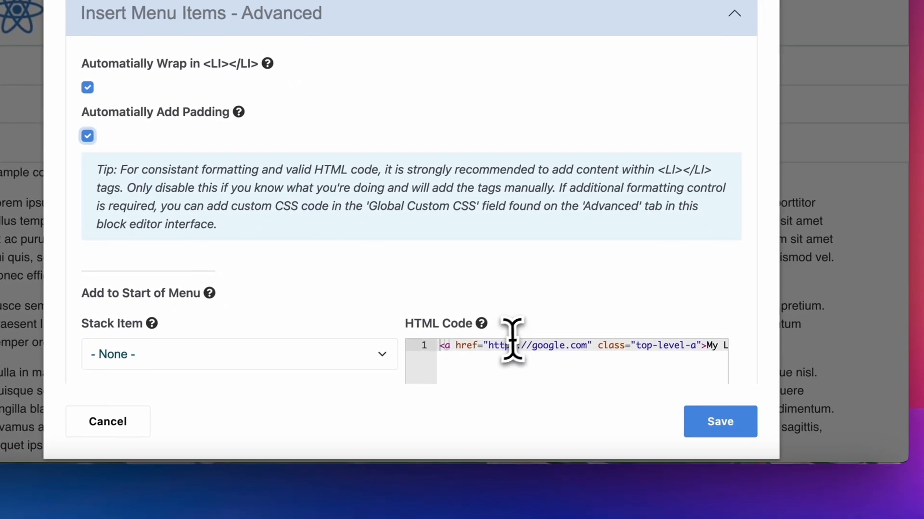
# Clear the link from the start-of-menu HTML code and save the Mega Menu block
pyautogui.doubleClick(607, 440)
pyautogui.press('super+a')
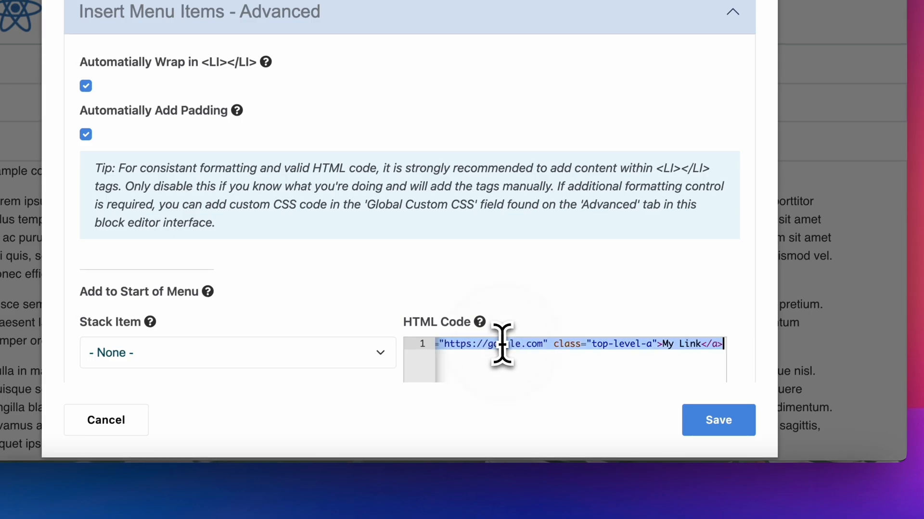
pyautogui.press('BackSpace')
pyautogui.scroll(-5, 438, 327)
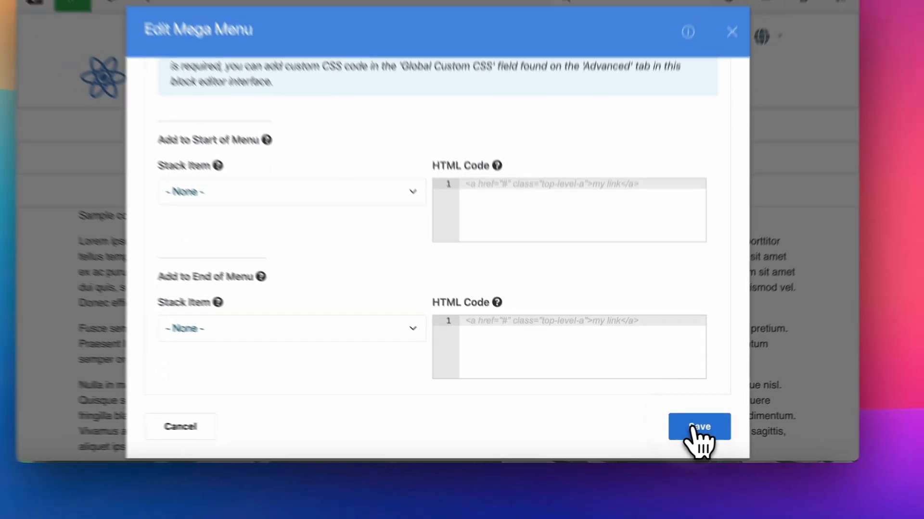
pyautogui.click(688, 422)
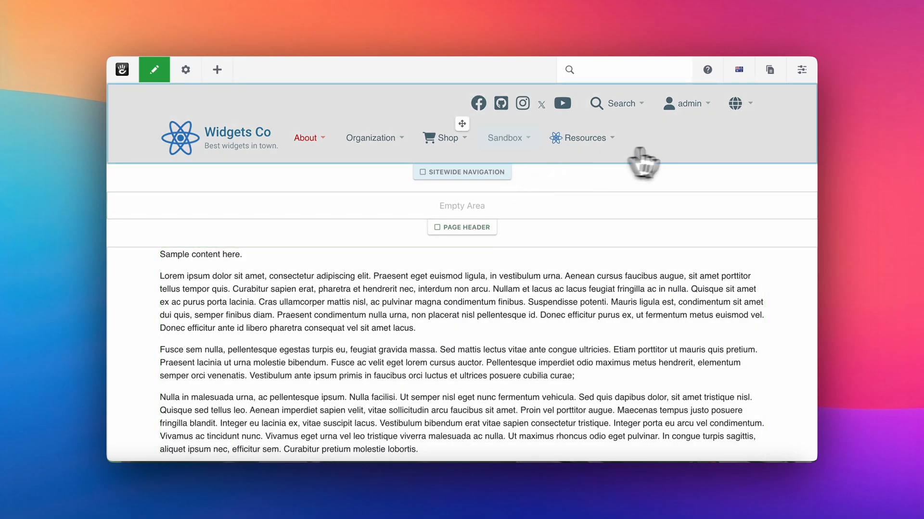
# Reopen the Mega Menu block's Site Search settings and look up the Extras element in the Anatomy of Mega Menu guide
pyautogui.click(632, 160)
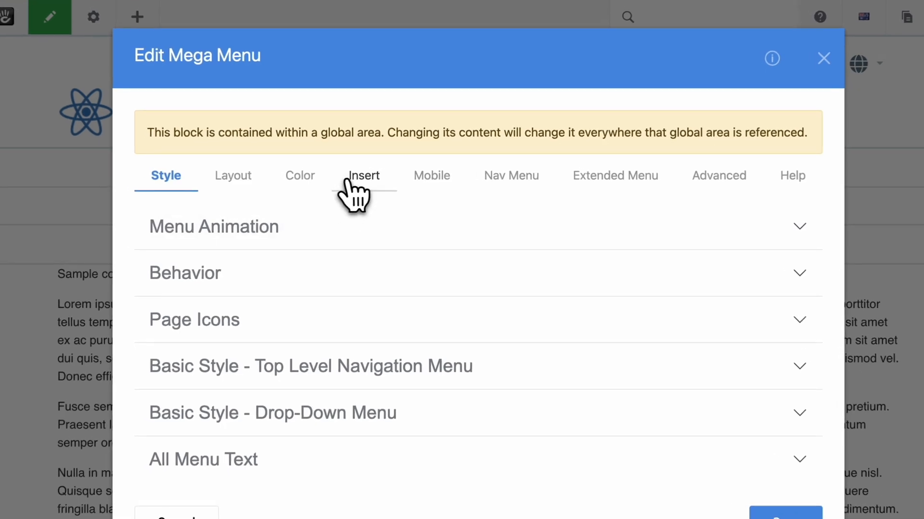
pyautogui.click(346, 182)
pyautogui.scroll(-2, 365, 322)
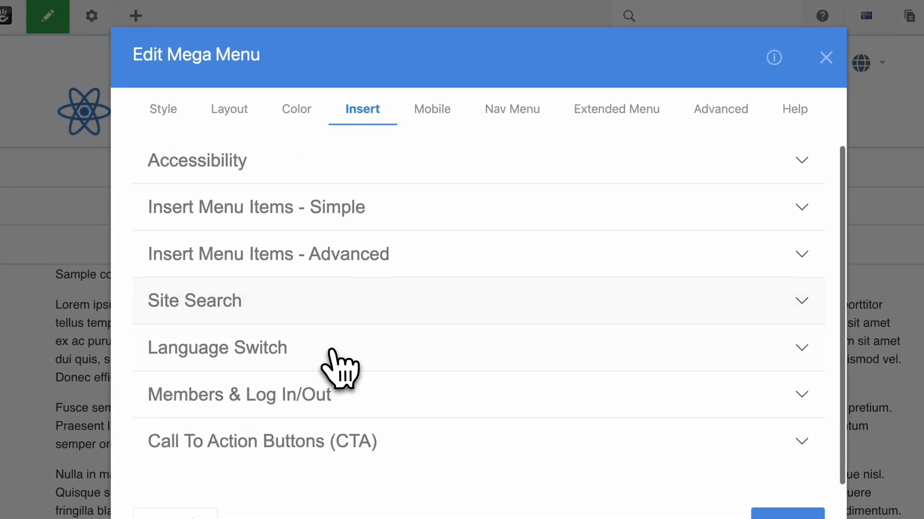
pyautogui.click(271, 302)
pyautogui.scroll(-4, 283, 298)
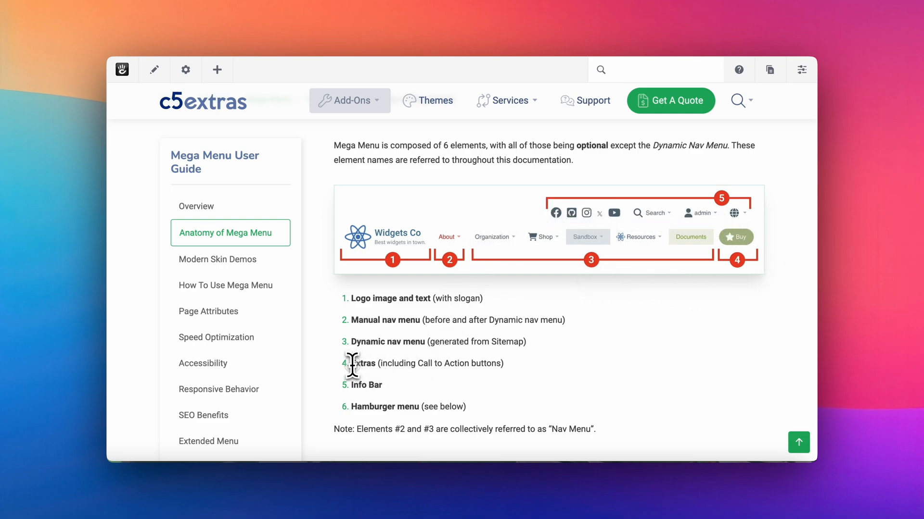
pyautogui.moveTo(374, 364); pyautogui.dragTo(376, 364)
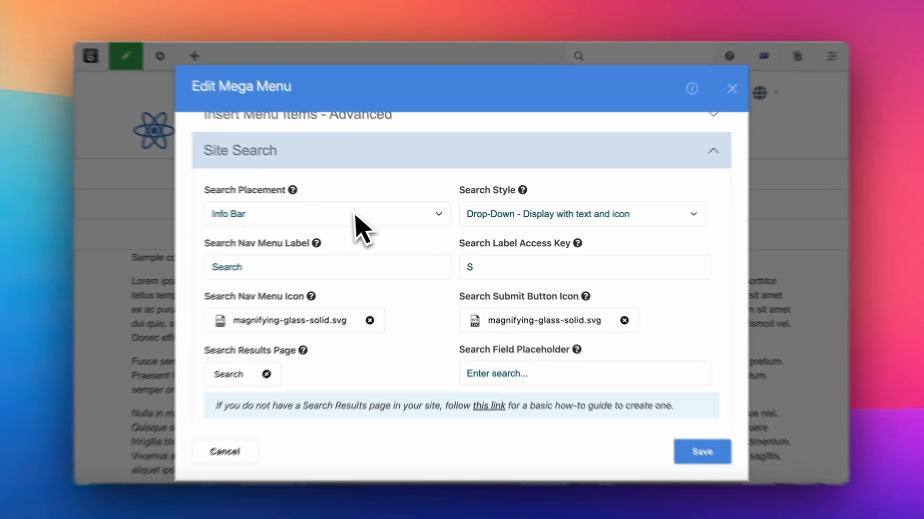
# Try Not Displayed as the search placement and restore it to Info Bar
pyautogui.click(364, 215)
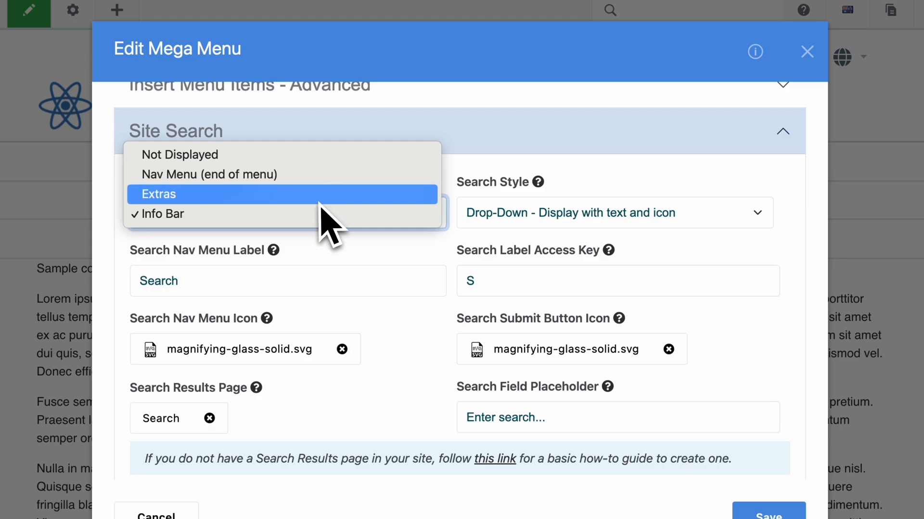
pyautogui.click(339, 245)
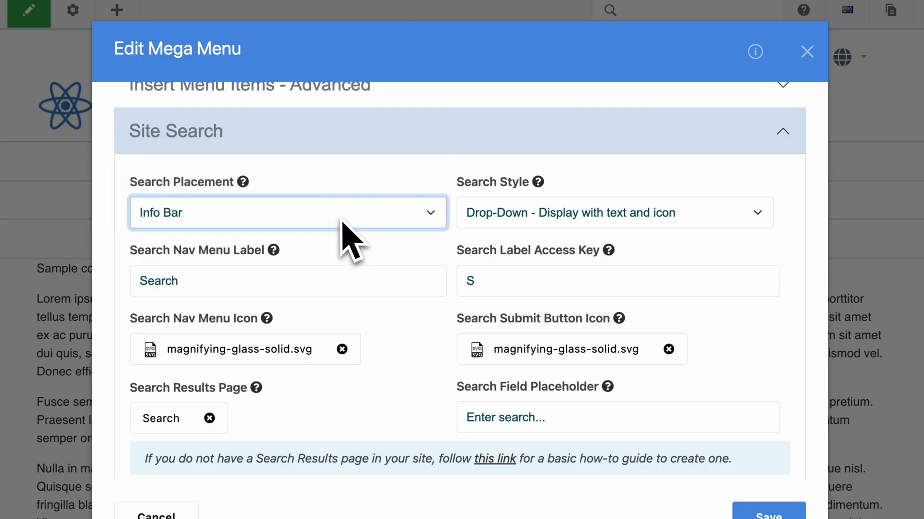
pyautogui.click(341, 219)
pyautogui.click(330, 155)
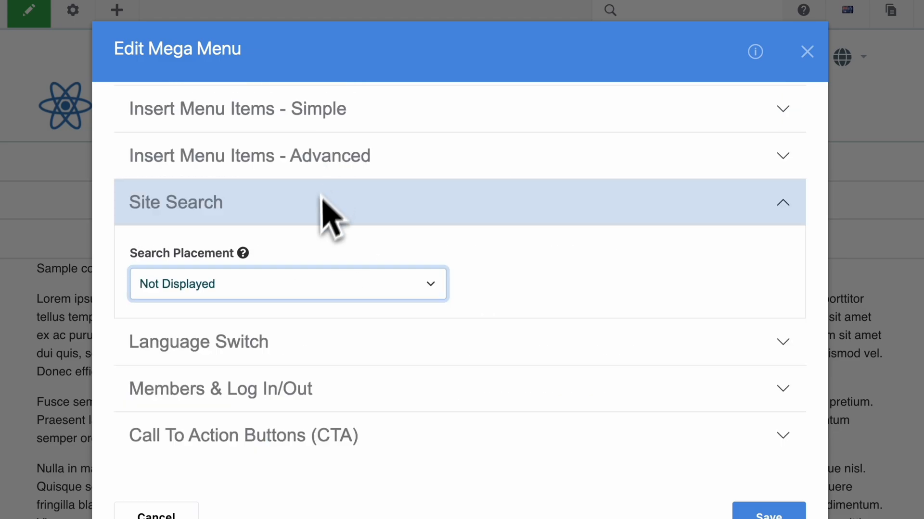
pyautogui.click(306, 278)
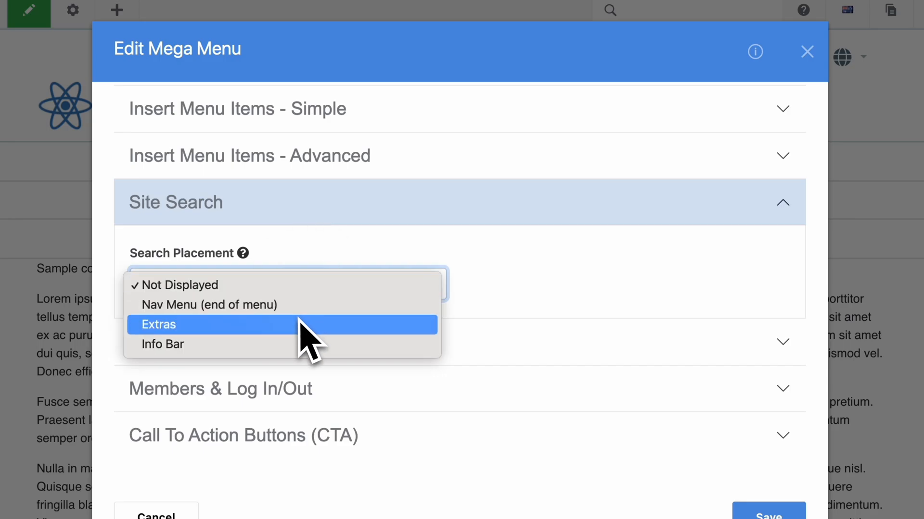
pyautogui.click(296, 344)
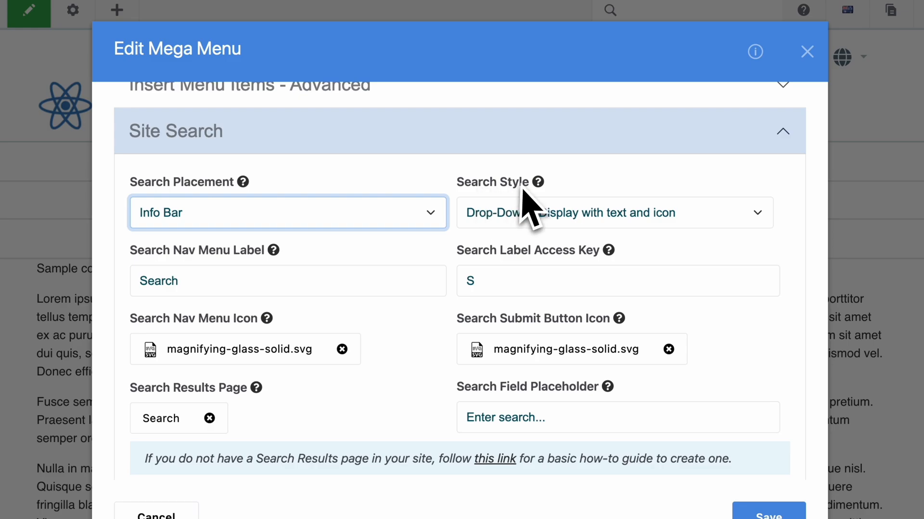
# Review the Search Style options and the help for the search label, access key, nav menu icon and results page
pyautogui.moveTo(535, 189)
pyautogui.click(548, 213)
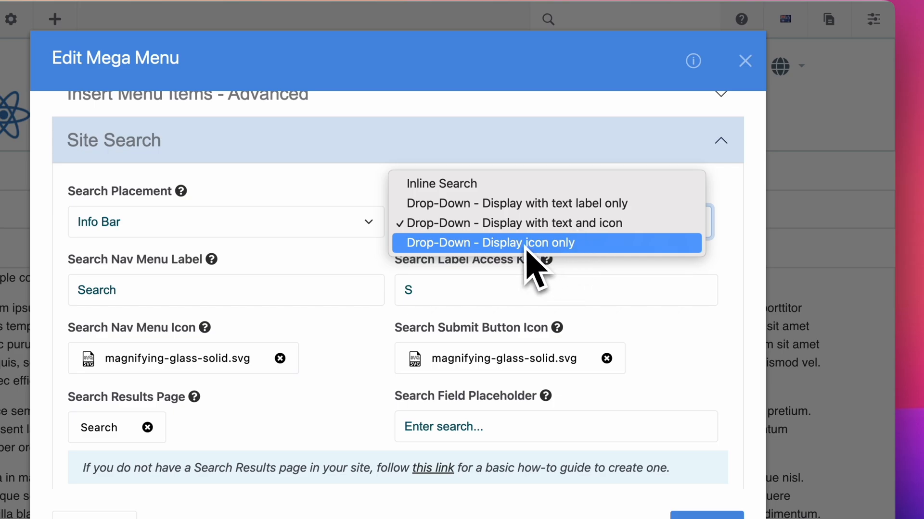
pyautogui.click(732, 220)
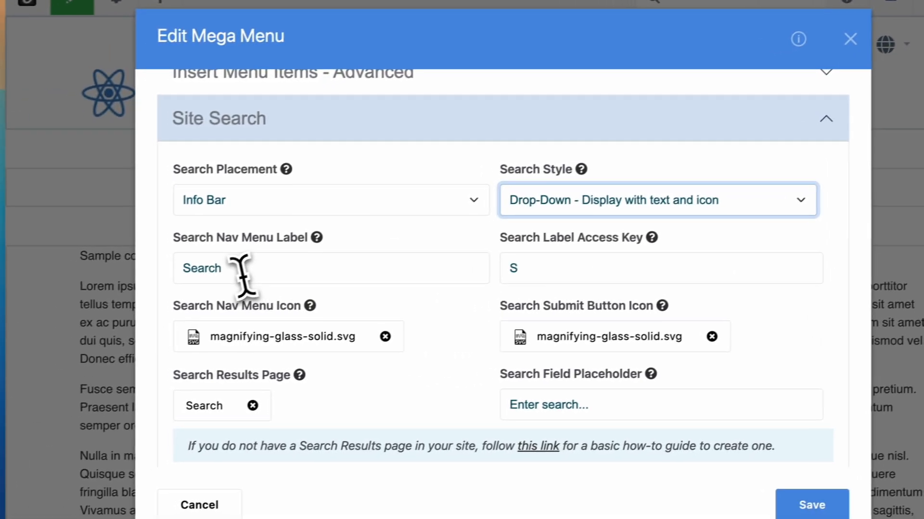
pyautogui.moveTo(230, 267); pyautogui.dragTo(184, 274)
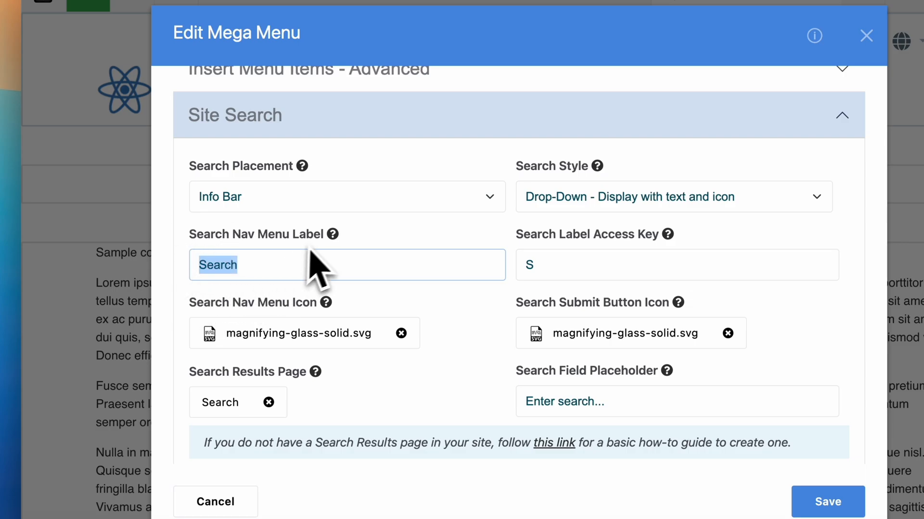
pyautogui.moveTo(334, 240)
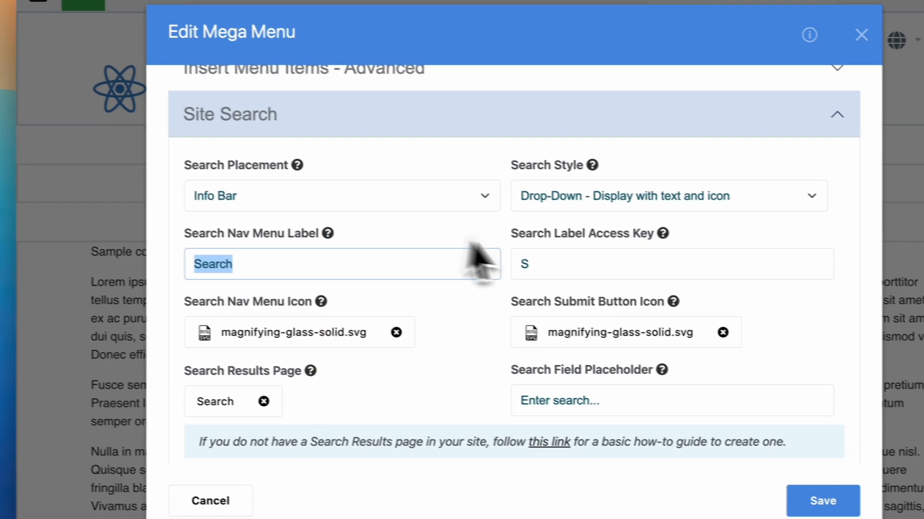
pyautogui.moveTo(667, 237)
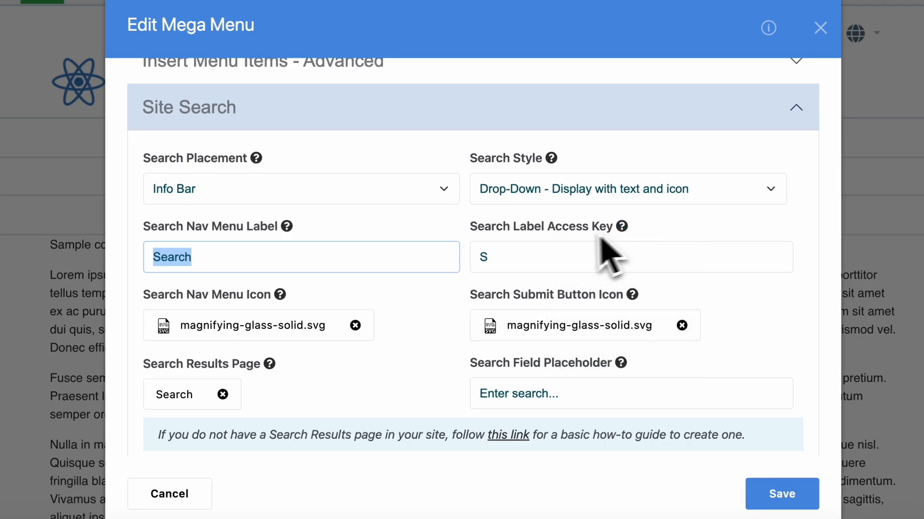
pyautogui.scroll(-3, 389, 315)
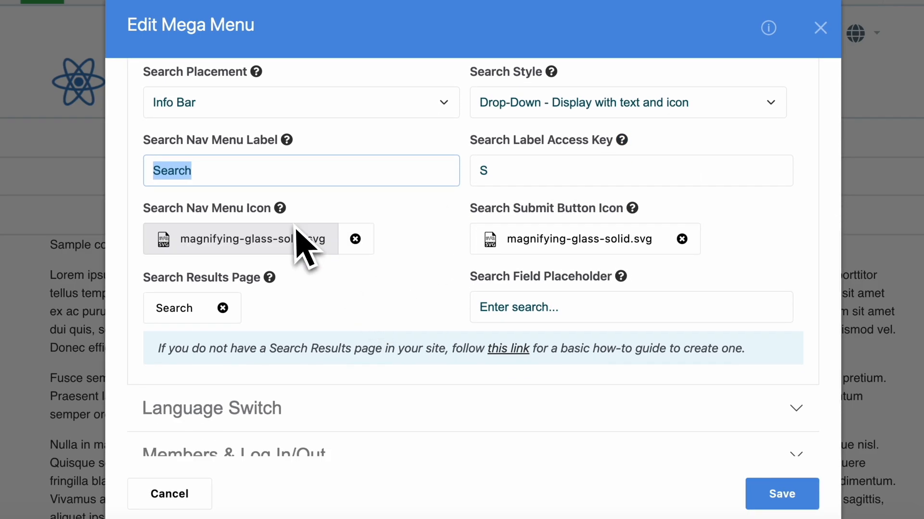
pyautogui.moveTo(280, 209)
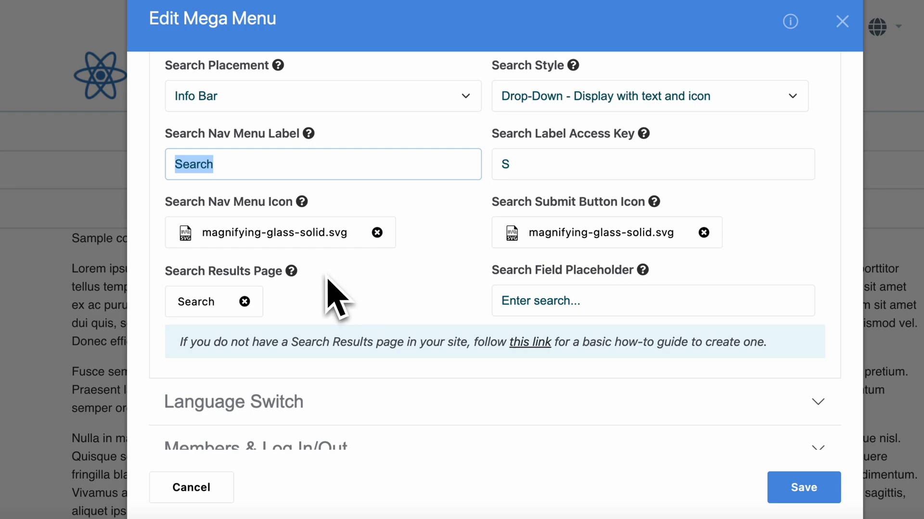
pyautogui.moveTo(306, 278)
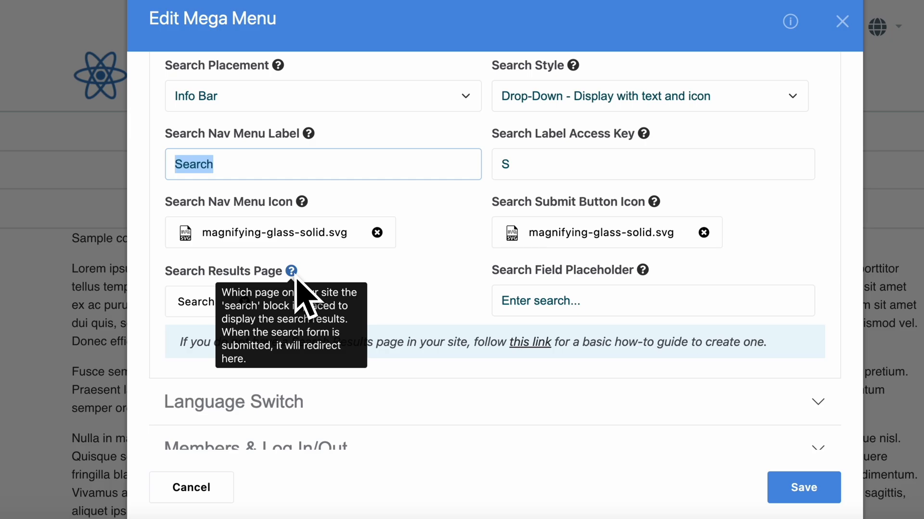
# Open the linked guide on setting up site search and skim its instructions for creating a search results page
pyautogui.click(522, 351)
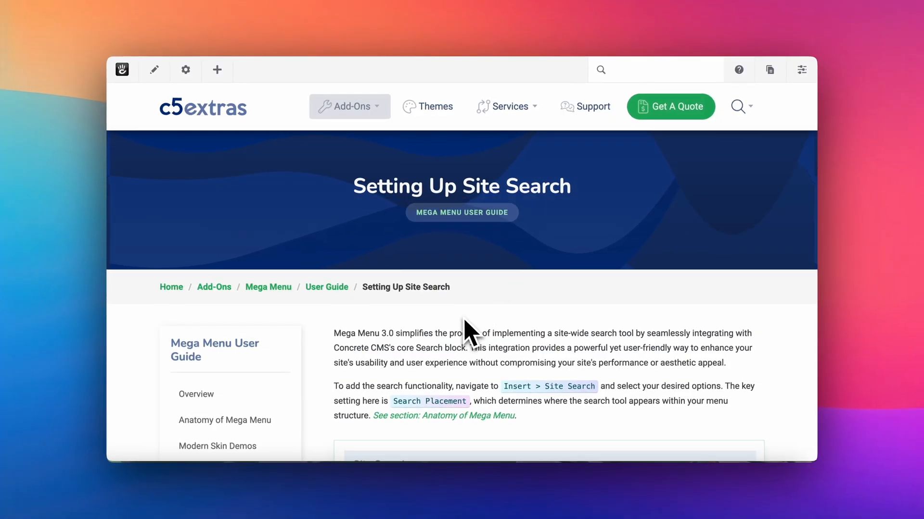
pyautogui.scroll(-20, 469, 332)
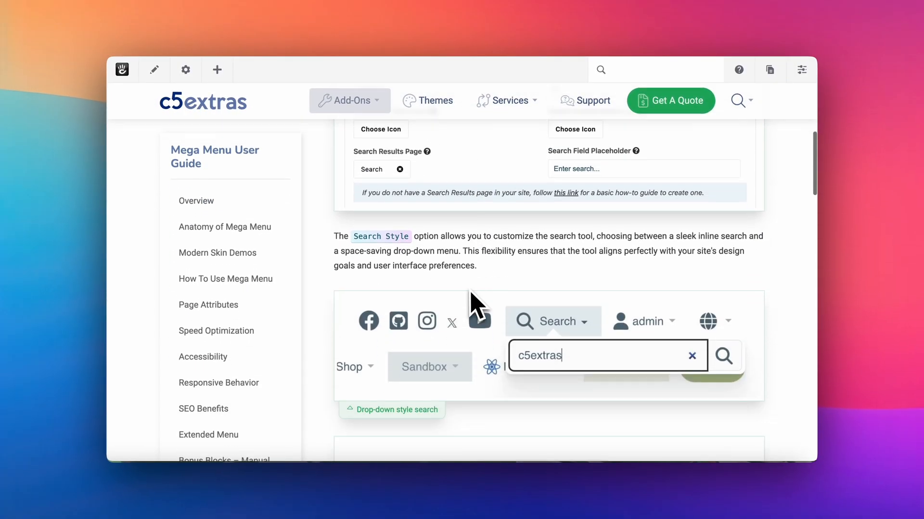
pyautogui.scroll(-3, 470, 292)
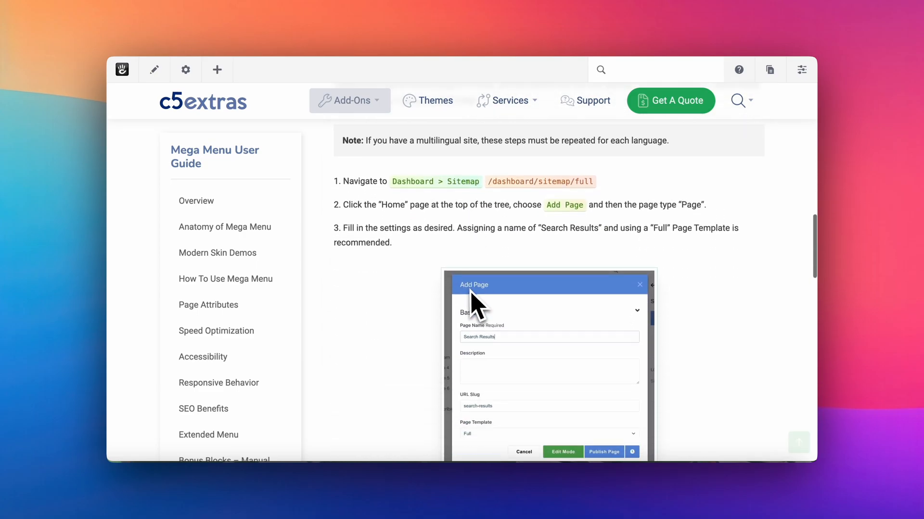
pyautogui.scroll(11, 473, 277)
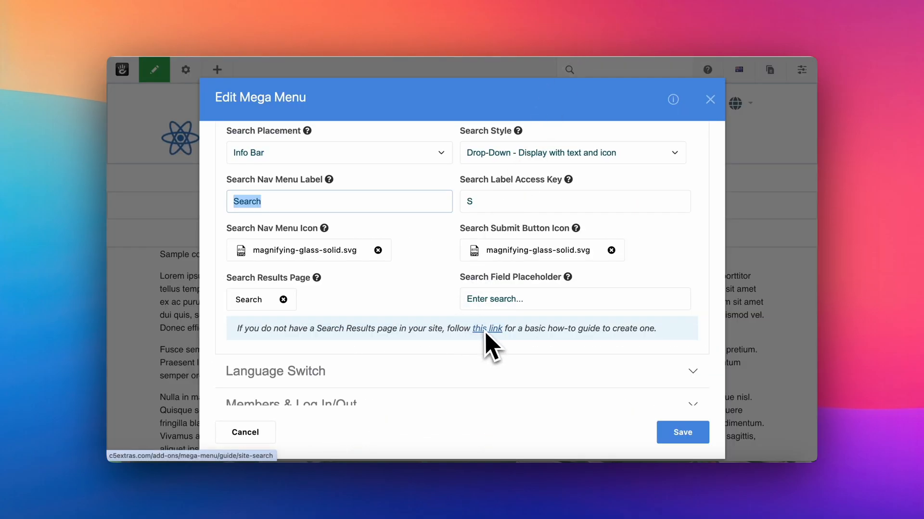
# Save the Mega Menu block and publish the page changes
pyautogui.click(674, 435)
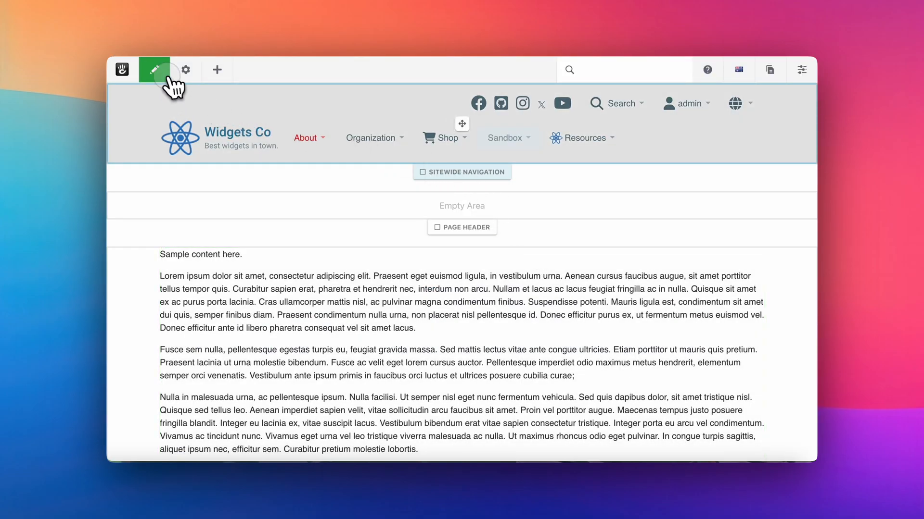
pyautogui.click(164, 76)
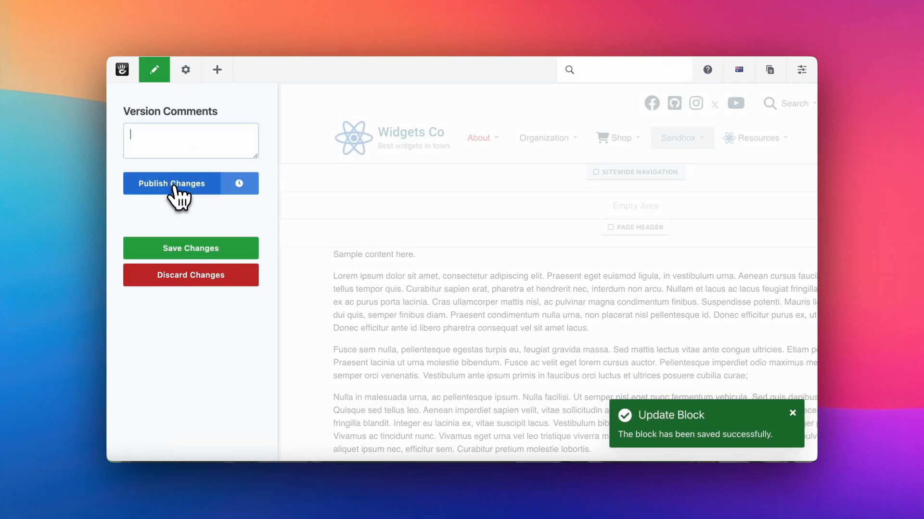
pyautogui.click(174, 189)
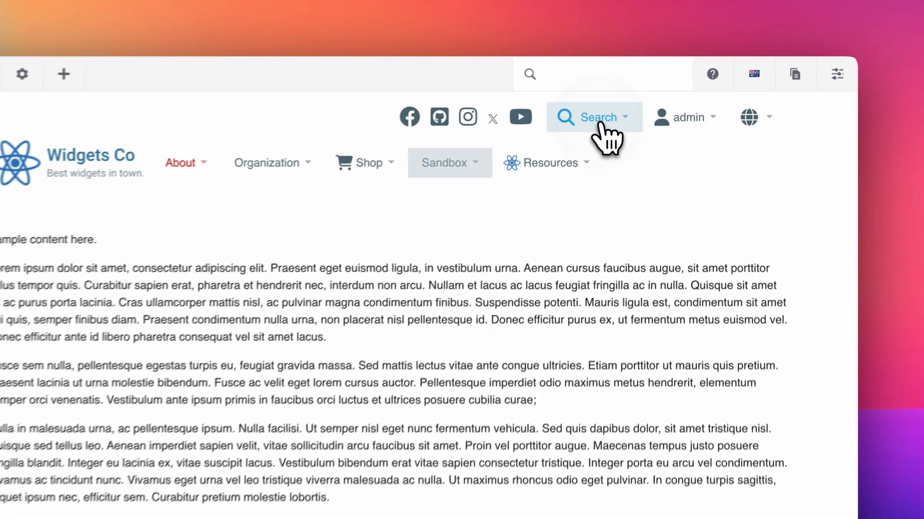
# Search the site for "test" from the header search, review the results page and return to the Sandbox page
pyautogui.click(609, 109)
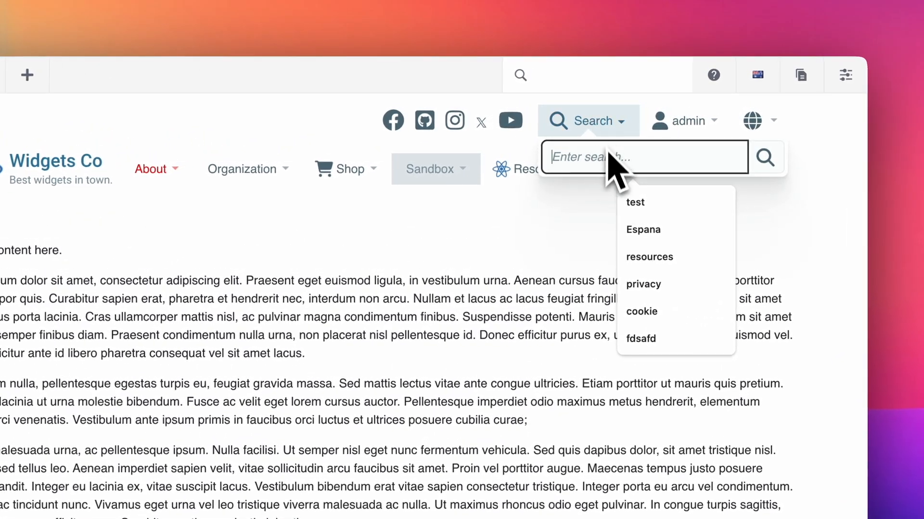
pyautogui.write('yrdy')
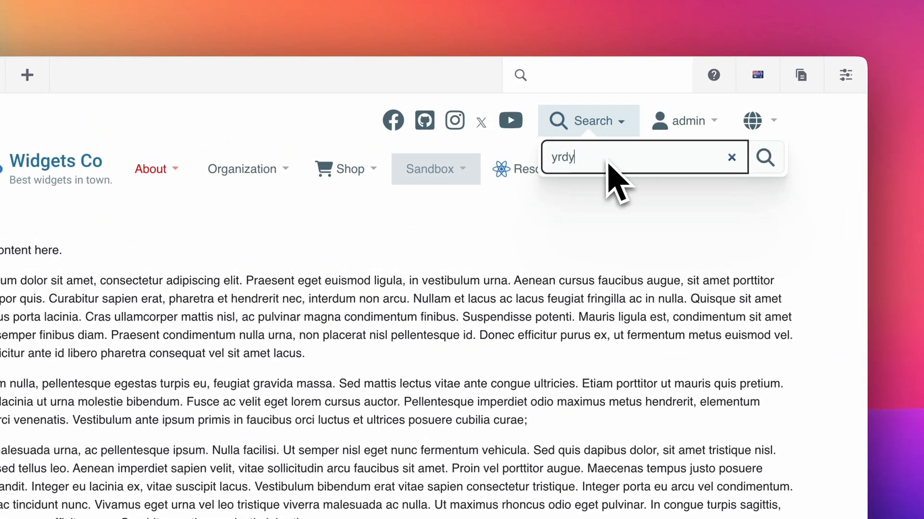
pyautogui.press('BackSpace')
pyautogui.press('BackSpace')
pyautogui.press('BackSpace')
pyautogui.press('BackSpace')
pyautogui.write('test')
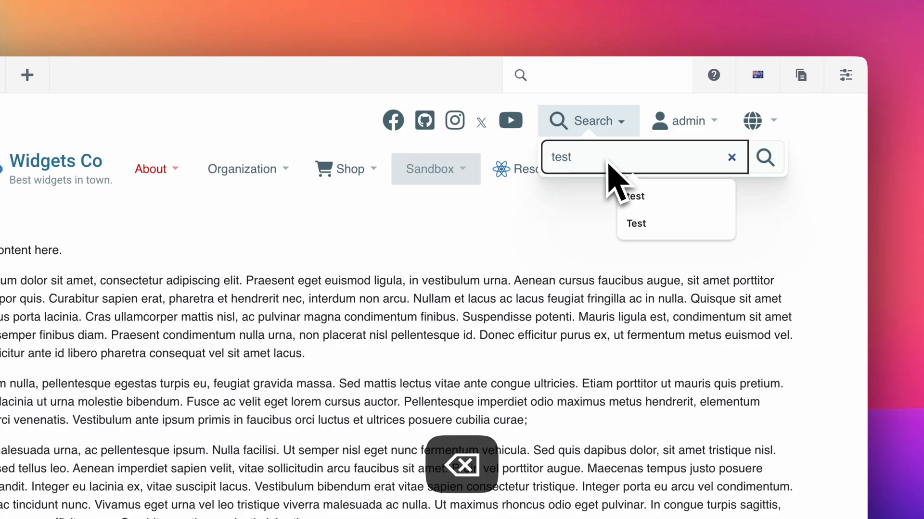
pyautogui.click(763, 158)
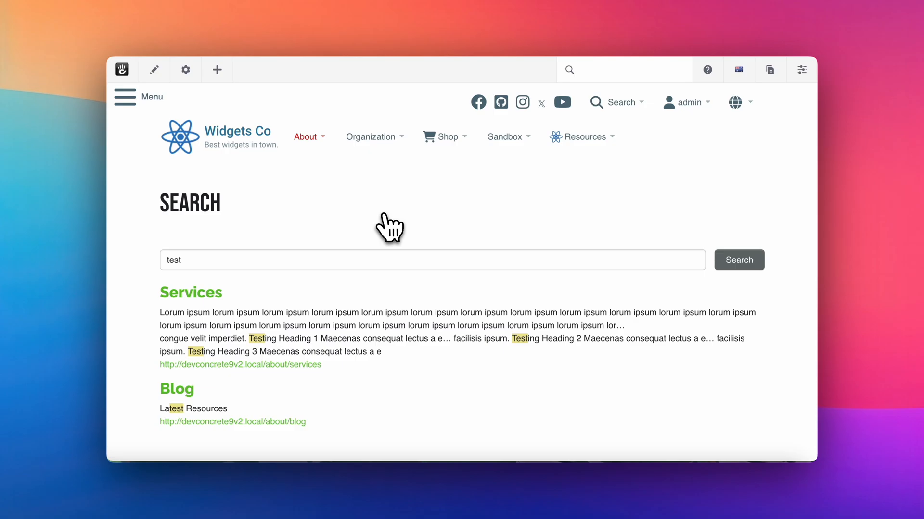
pyautogui.click(133, 37)
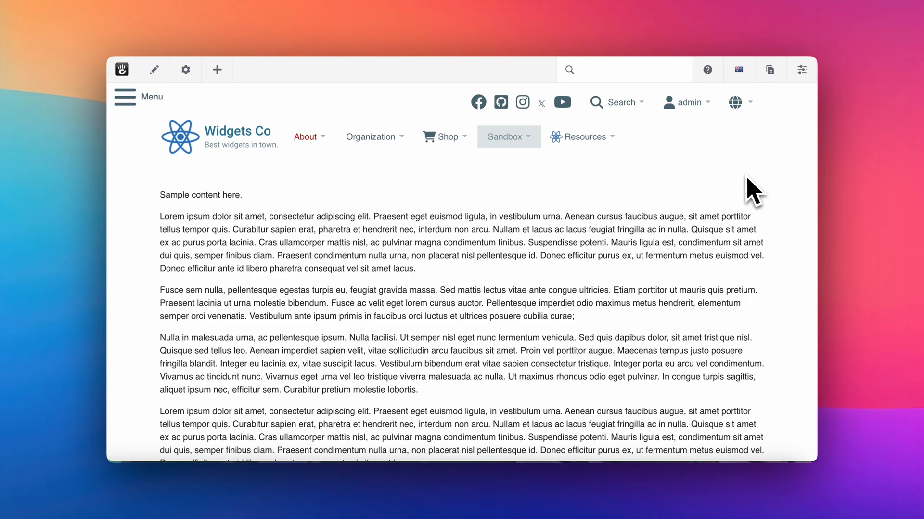
# Put the page in edit mode, open the Mega Menu block for editing and expand its Members & Log In/Out insert settings
pyautogui.click(154, 70)
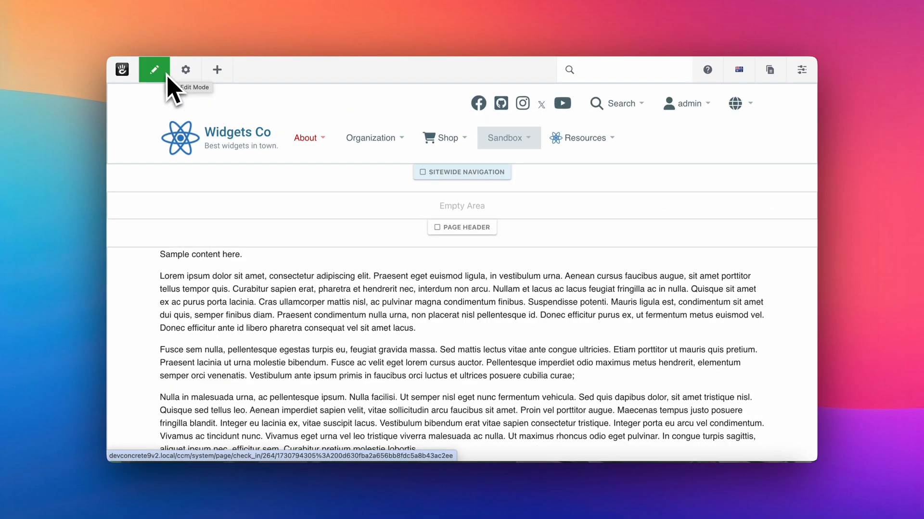
pyautogui.click(229, 98)
pyautogui.click(268, 120)
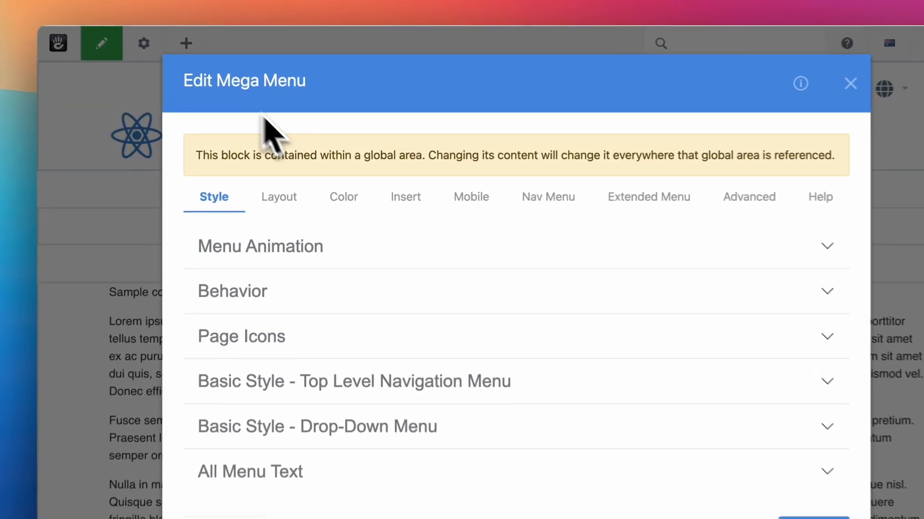
pyautogui.click(405, 197)
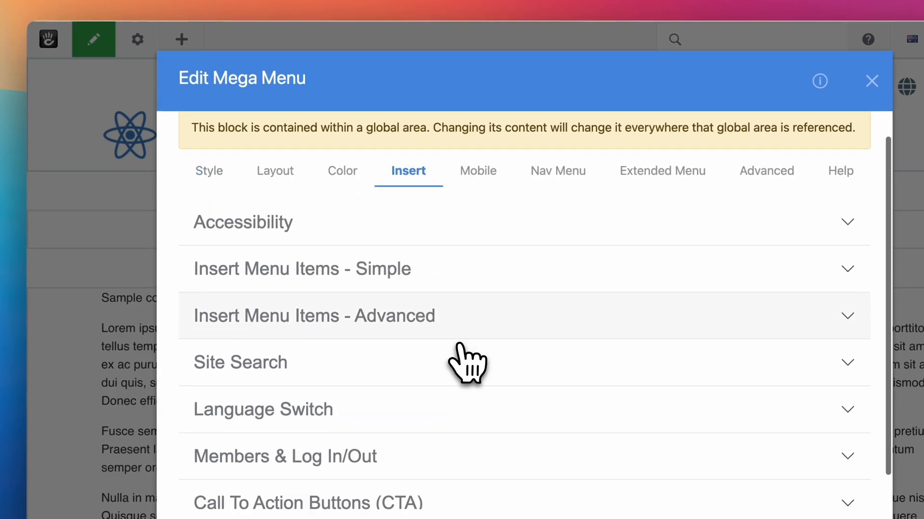
pyautogui.scroll(-2, 469, 361)
pyautogui.click(402, 420)
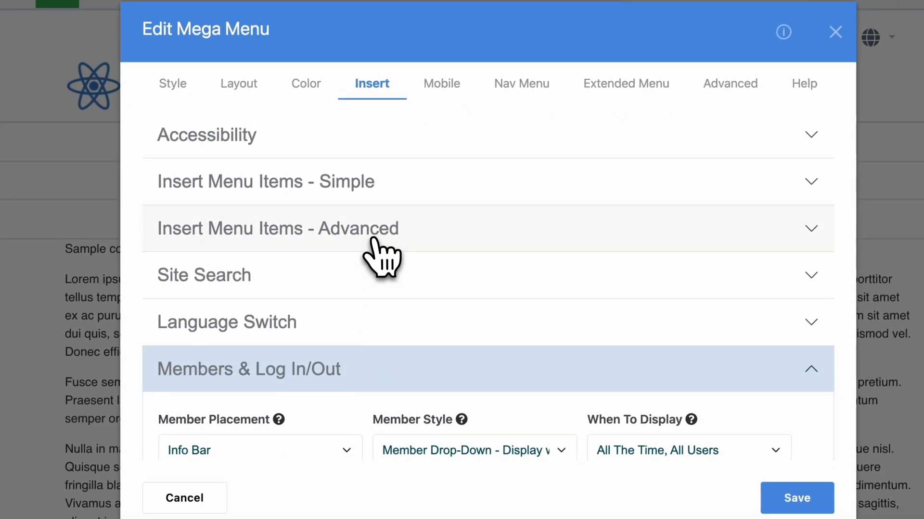
# Skim the Members & Log In/Out settings and examine the Member Placement help and choices
pyautogui.scroll(-3, 406, 285)
pyautogui.scroll(-1, 373, 233)
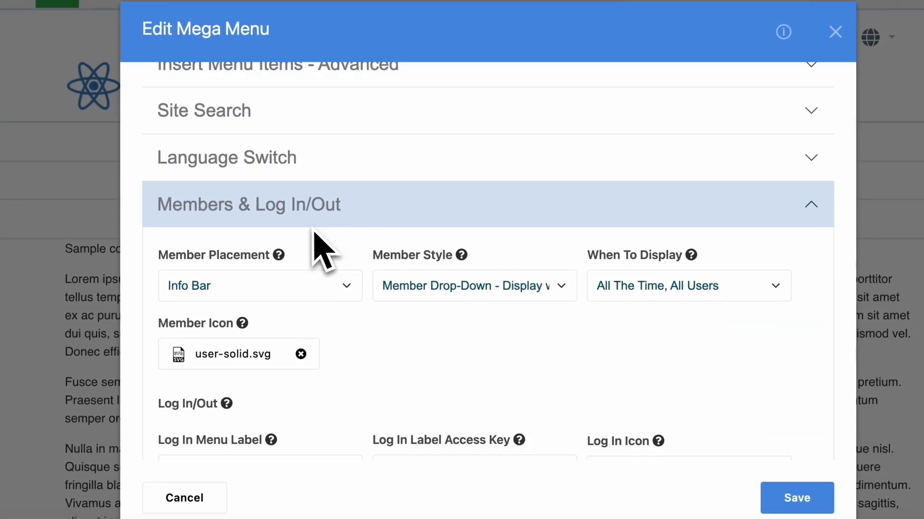
pyautogui.scroll(-1, 314, 232)
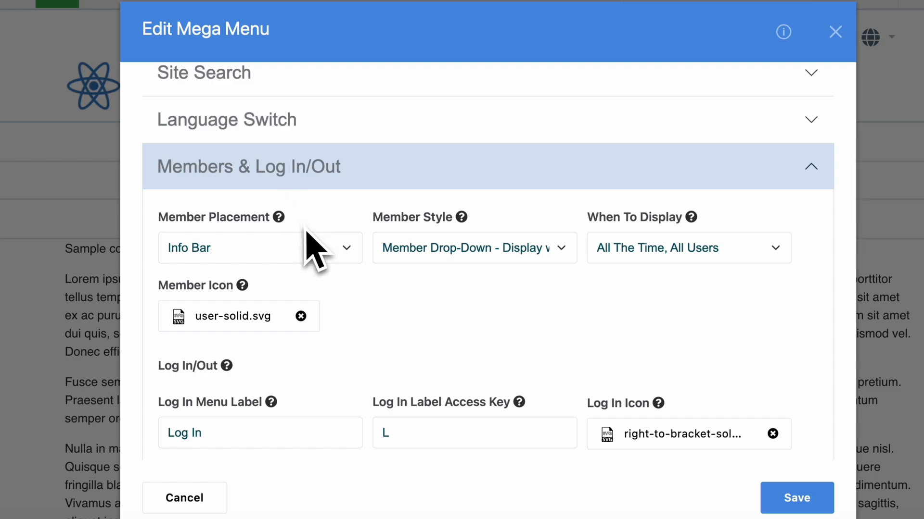
pyautogui.scroll(-8, 308, 236)
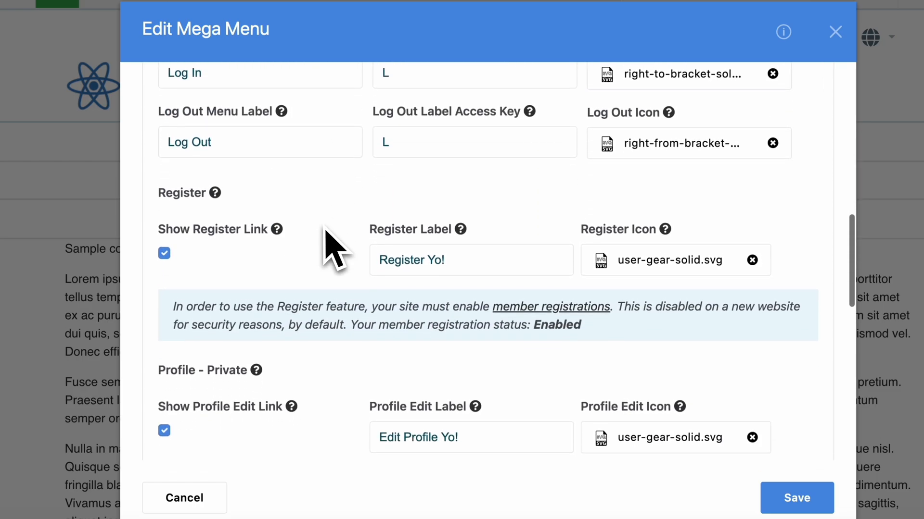
pyautogui.scroll(7, 334, 247)
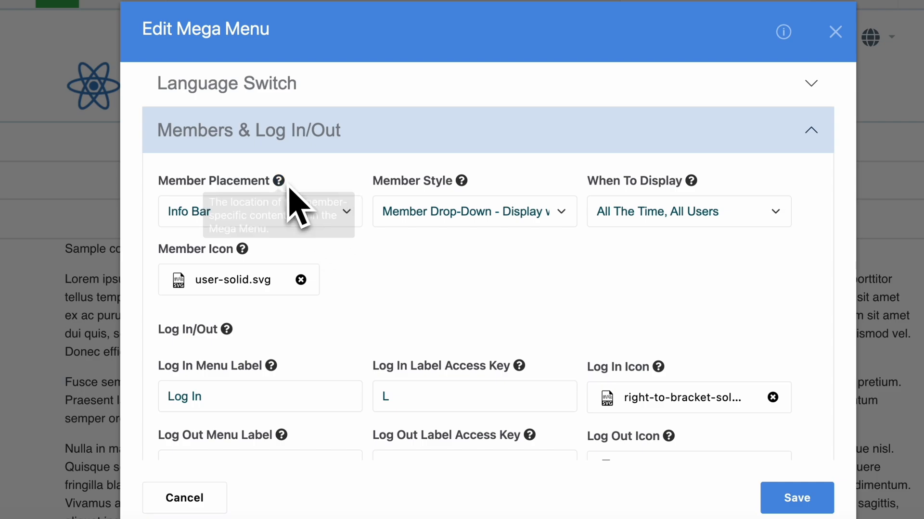
pyautogui.click(335, 222)
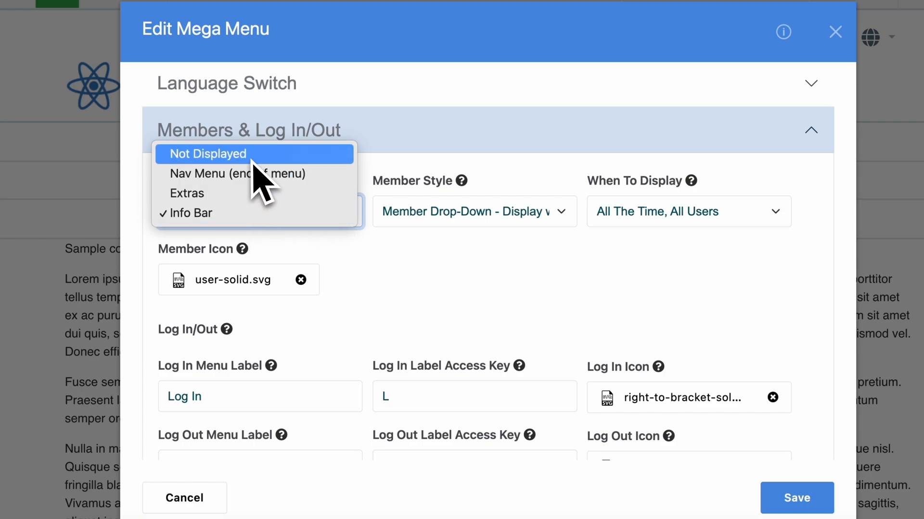
pyautogui.click(389, 166)
# Examine the available choices for Member Style and When To Display
pyautogui.click(416, 216)
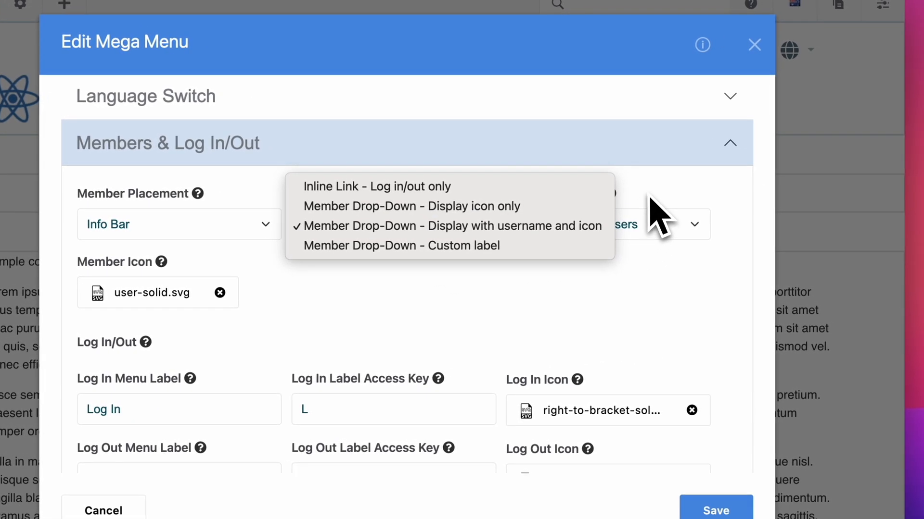
pyautogui.click(649, 197)
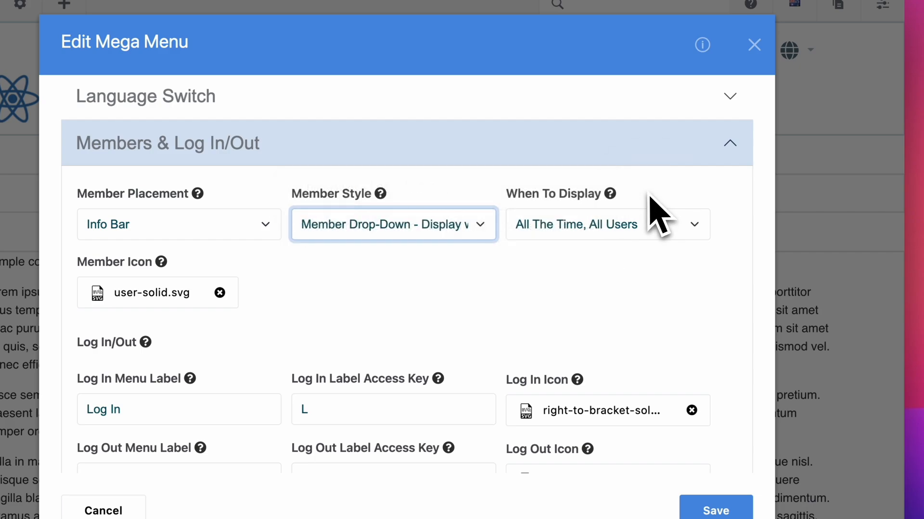
pyautogui.click(616, 233)
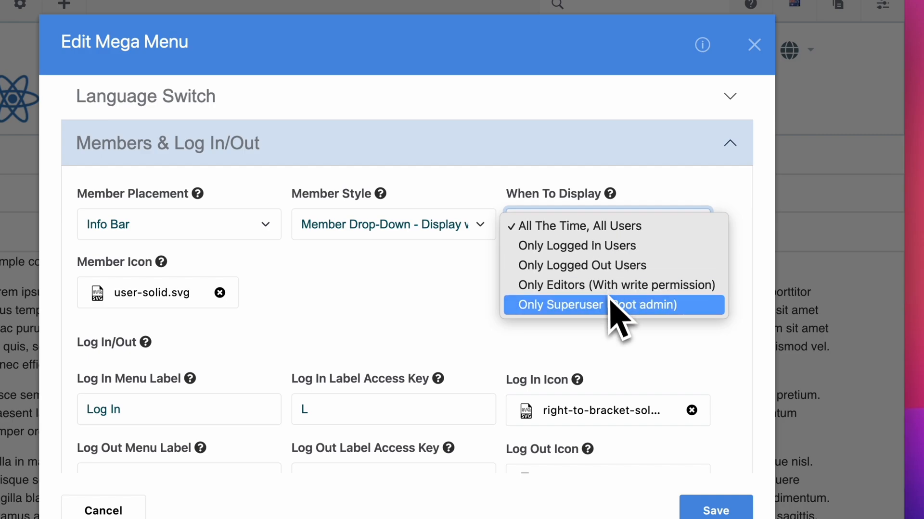
pyautogui.click(732, 201)
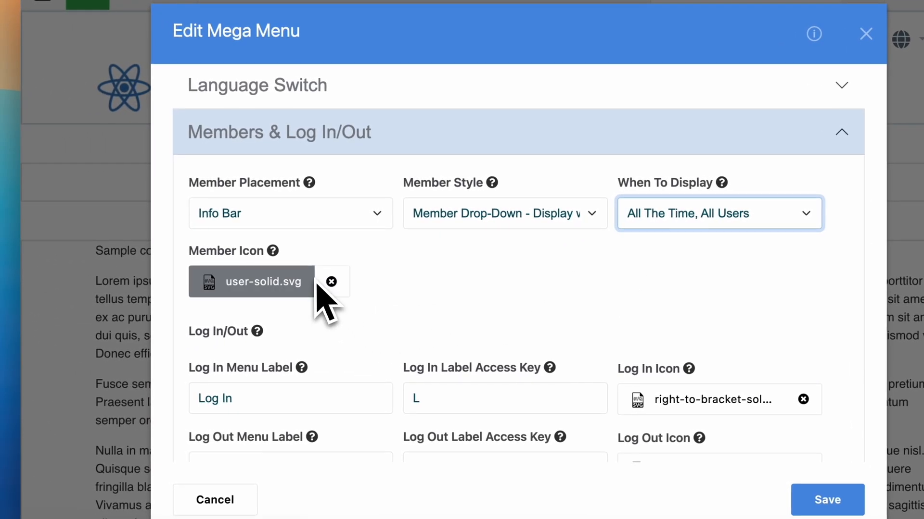
# Read the Member Icon help and review the log-in and log-out labels, access keys and icons
pyautogui.moveTo(276, 252)
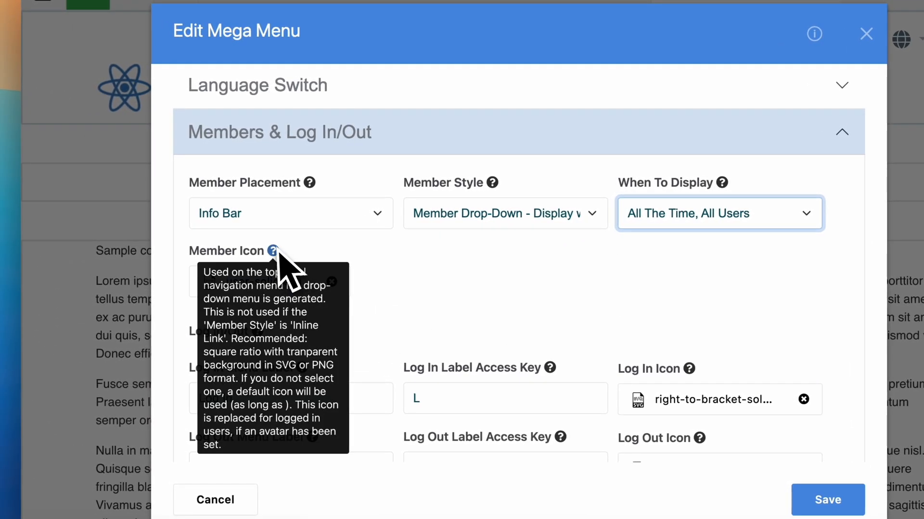
pyautogui.scroll(-2, 371, 276)
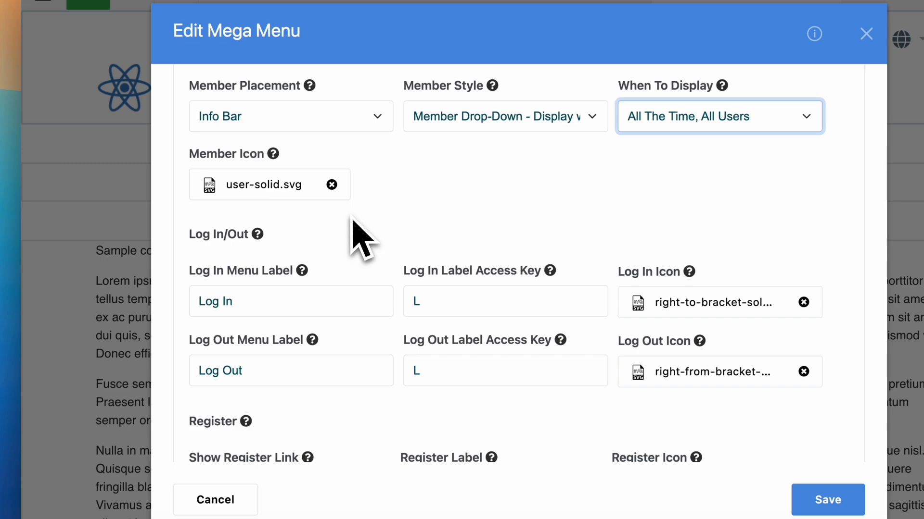
pyautogui.scroll(-1, 377, 217)
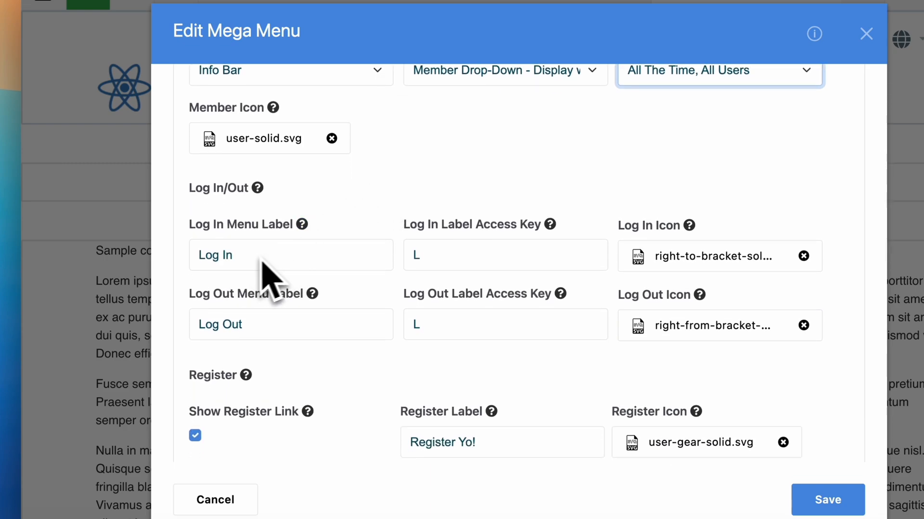
pyautogui.scroll(-1, 402, 229)
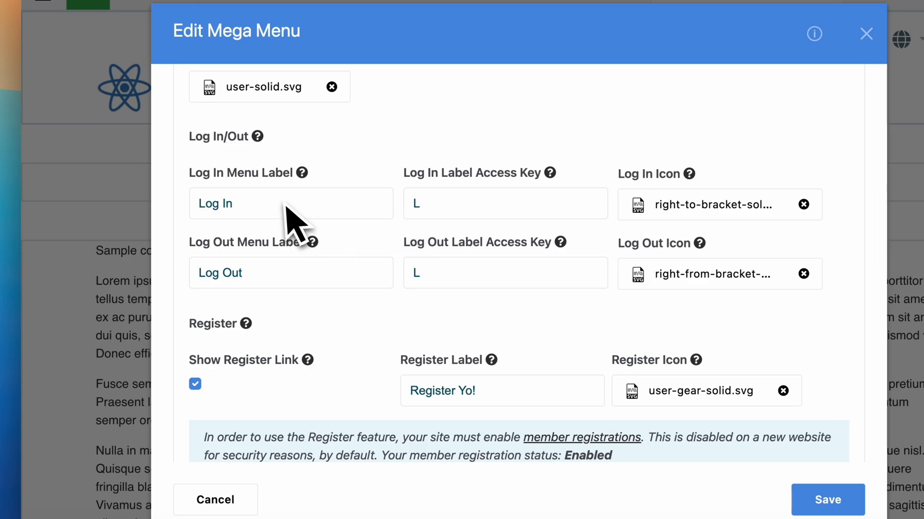
pyautogui.scroll(3, 285, 207)
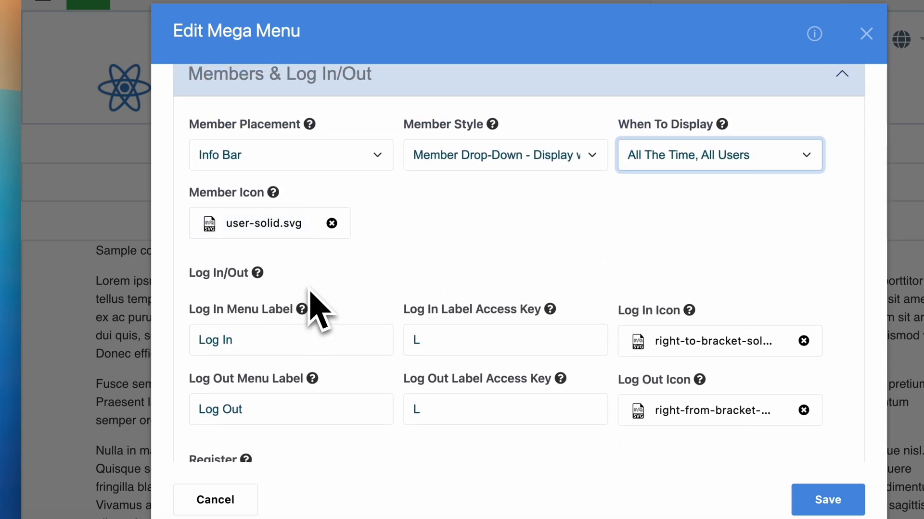
pyautogui.scroll(-1, 315, 308)
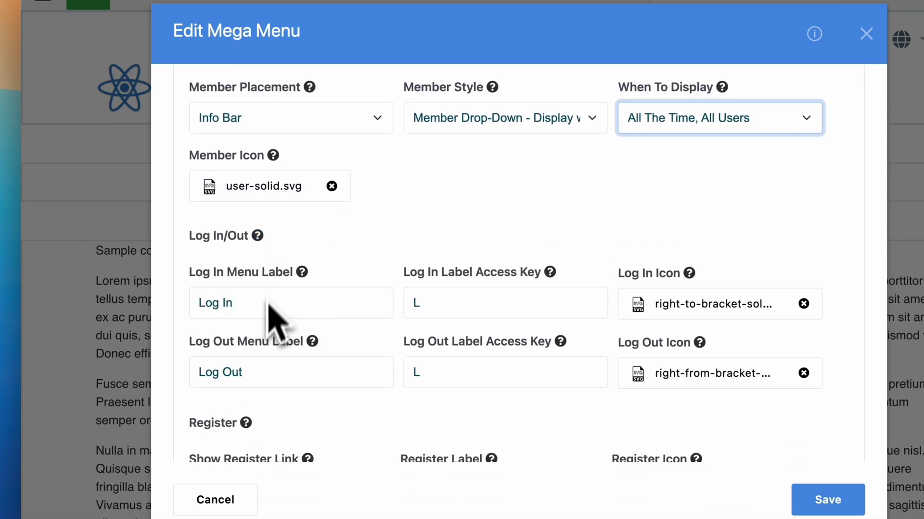
pyautogui.scroll(-2, 298, 284)
pyautogui.doubleClick(227, 238)
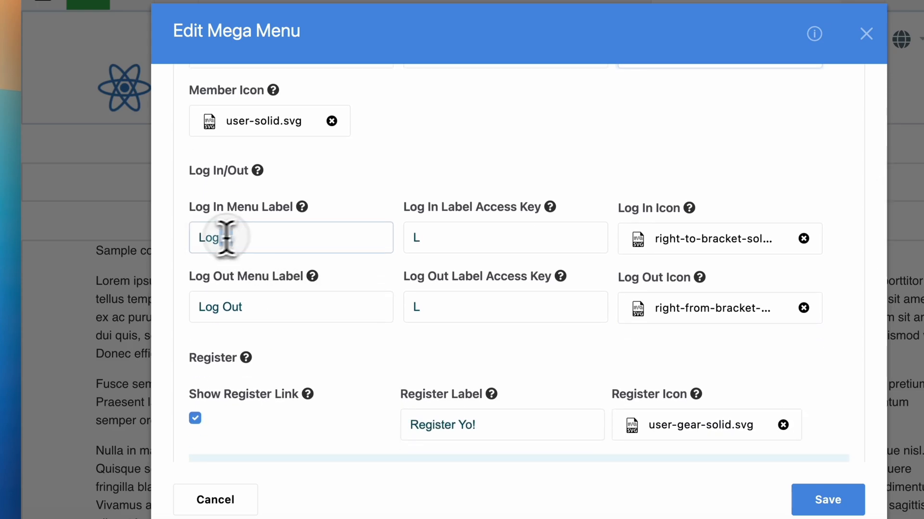
pyautogui.moveTo(226, 240); pyautogui.dragTo(196, 241)
pyautogui.moveTo(420, 239); pyautogui.dragTo(413, 240)
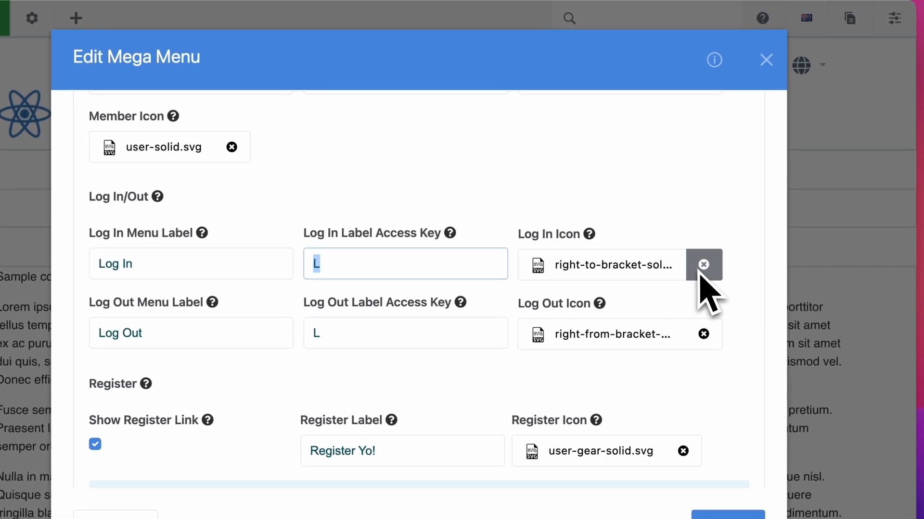
pyautogui.click(185, 274)
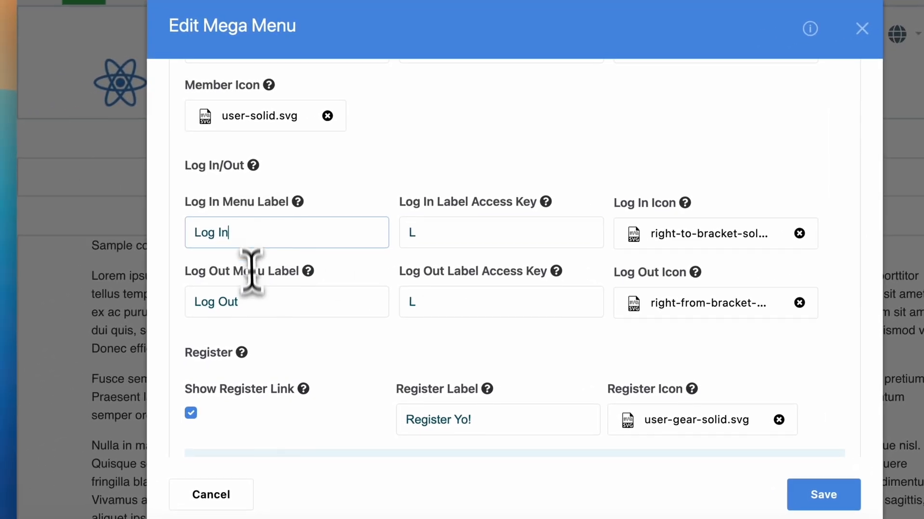
pyautogui.click(164, 340)
# Shorten the Register Label of the register link to "Register"
pyautogui.scroll(-3, 307, 302)
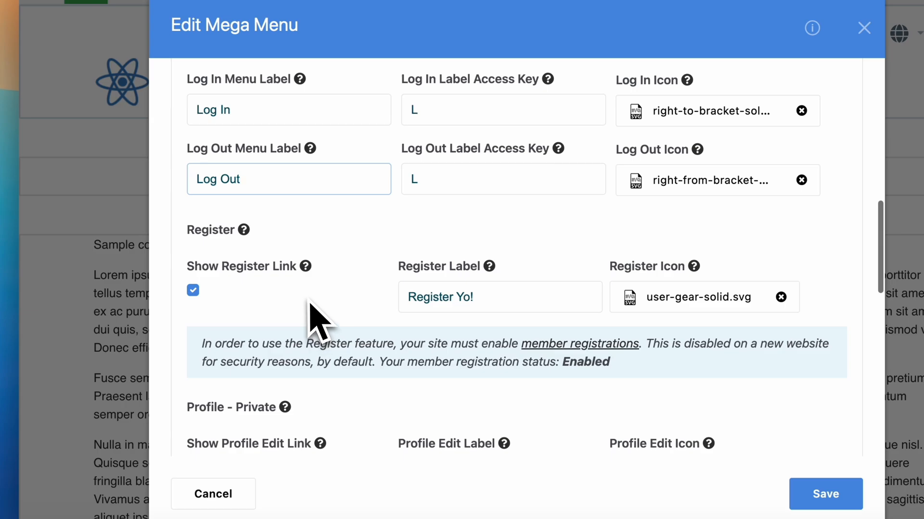
pyautogui.scroll(-2, 267, 284)
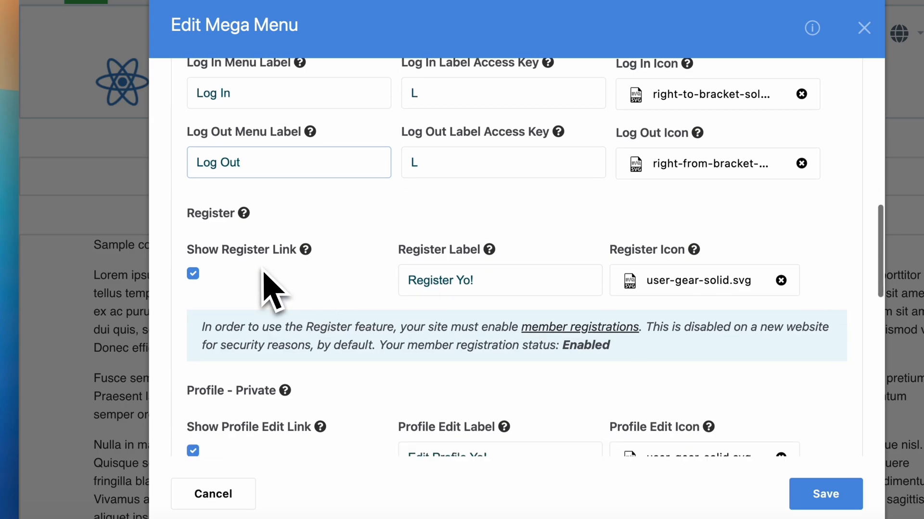
pyautogui.scroll(1, 264, 392)
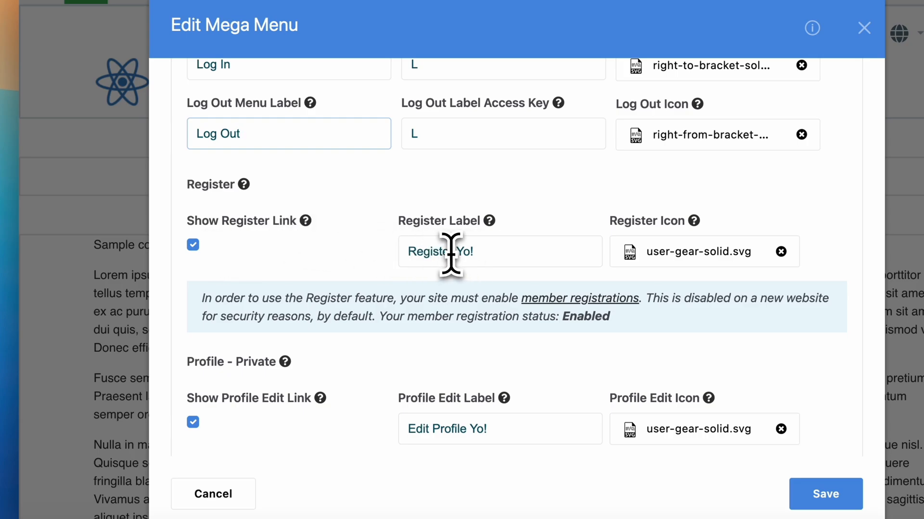
pyautogui.moveTo(453, 252); pyautogui.dragTo(500, 252)
pyautogui.press('BackSpace')
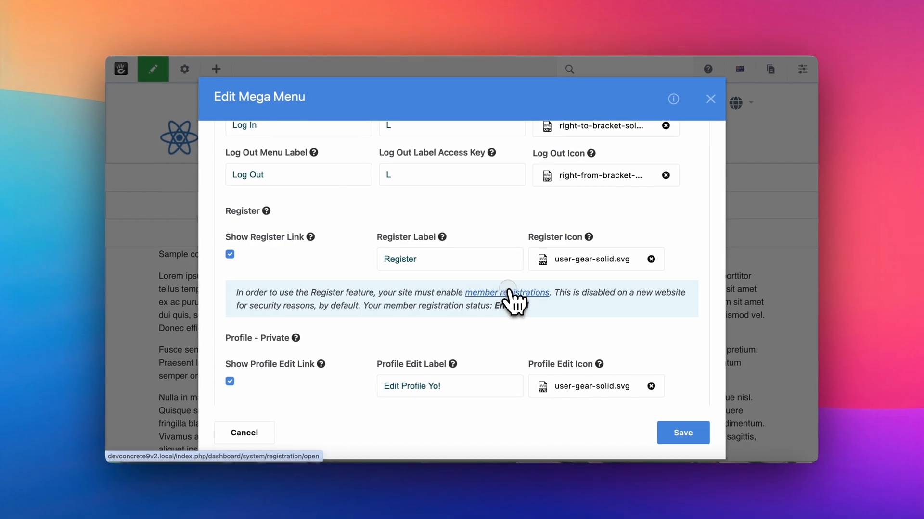
# Open the linked member registrations settings, review the Account Options, and check the registration status note in the Mega Menu block
pyautogui.click(476, 301)
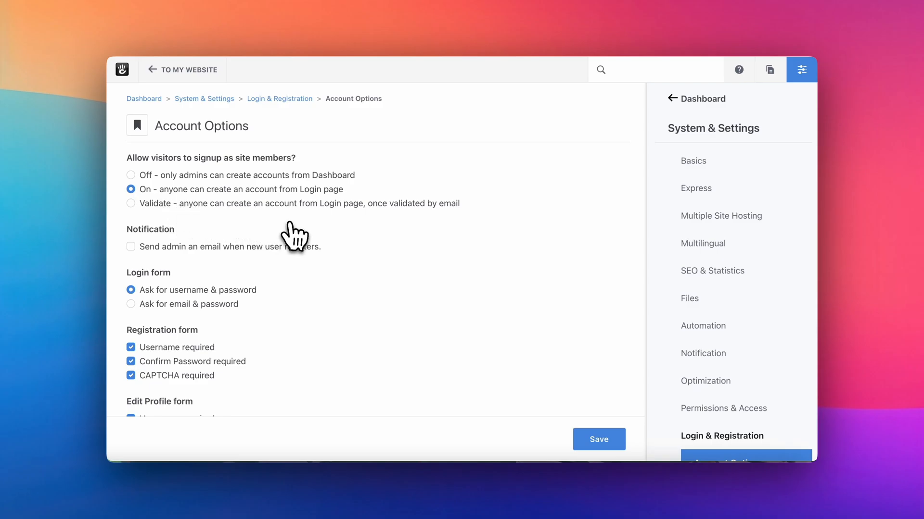
pyautogui.scroll(-1, 298, 229)
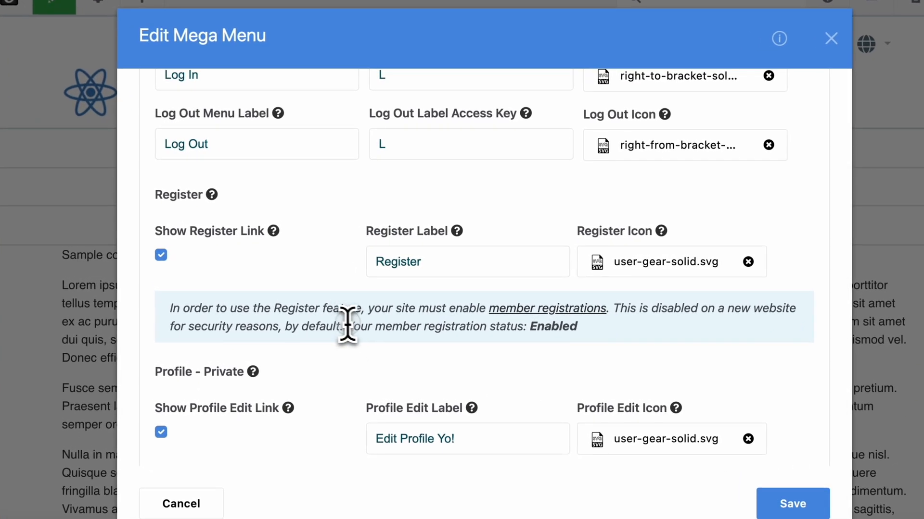
pyautogui.moveTo(364, 305); pyautogui.dragTo(600, 326)
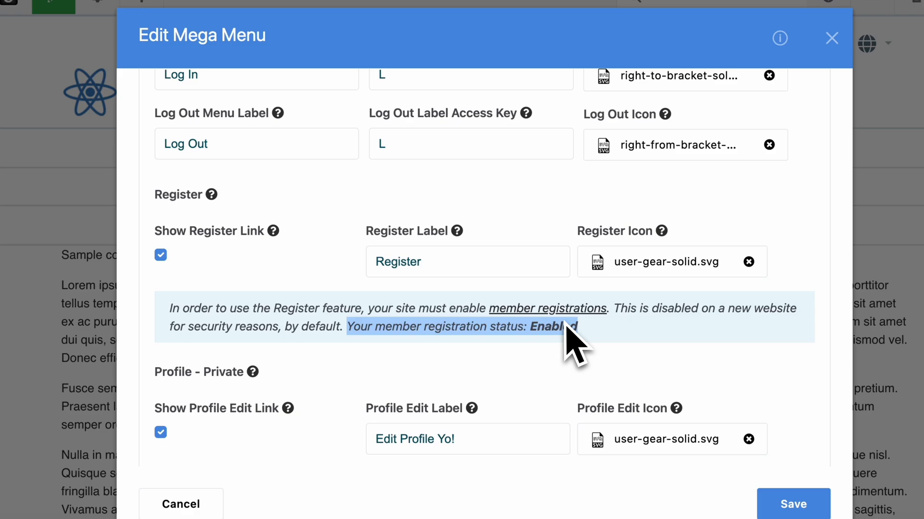
pyautogui.scroll(-5, 319, 295)
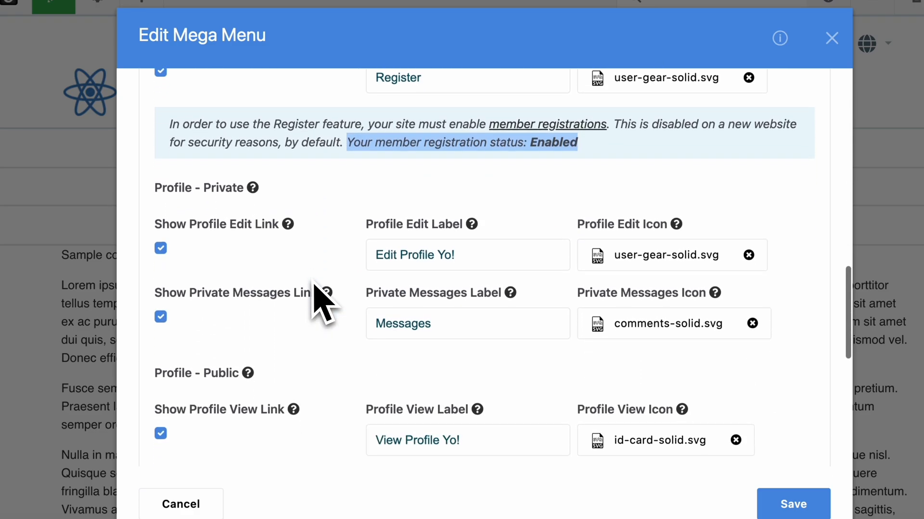
# Review the private and public profile links, labels and icons in the Members & Log In/Out settings
pyautogui.scroll(-2, 313, 287)
pyautogui.scroll(-1, 312, 295)
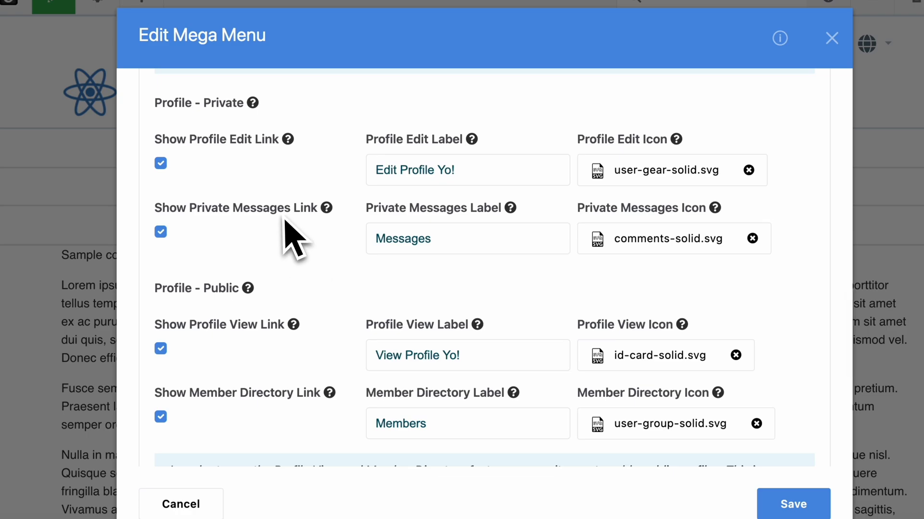
pyautogui.scroll(-1, 224, 320)
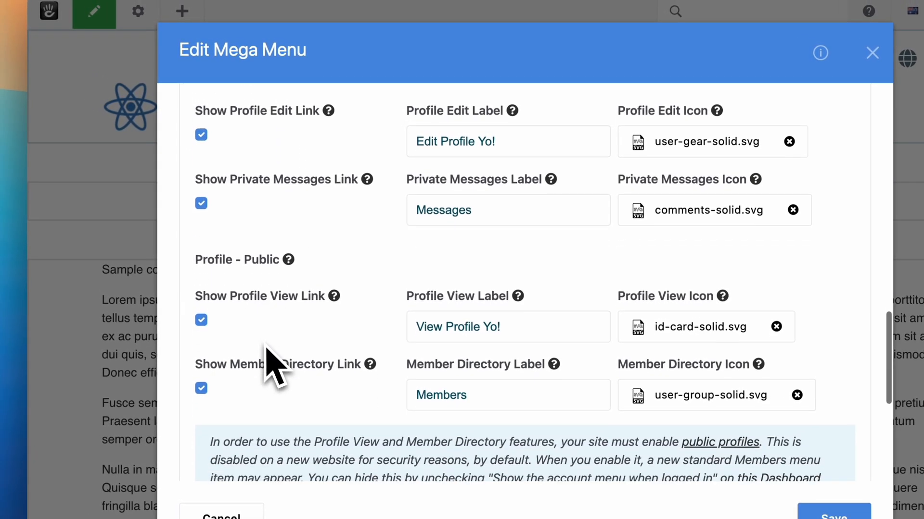
pyautogui.scroll(1, 274, 367)
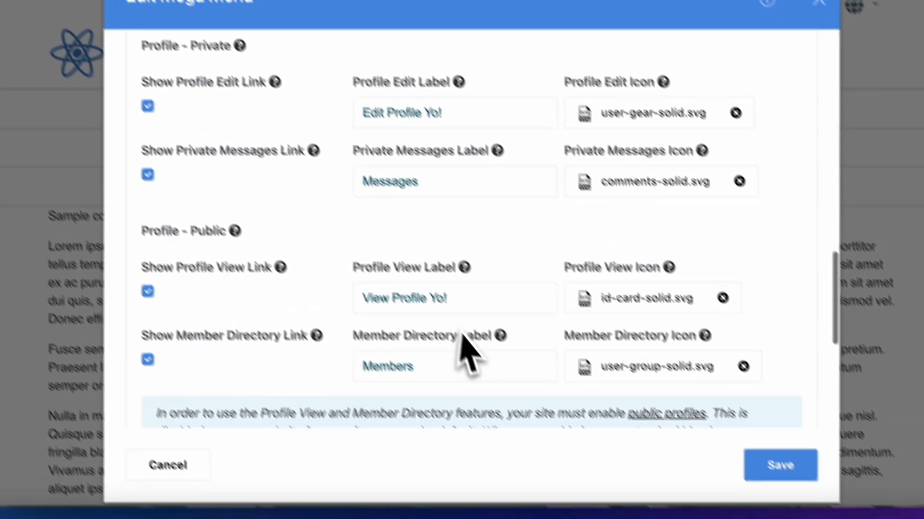
pyautogui.scroll(-1, 461, 333)
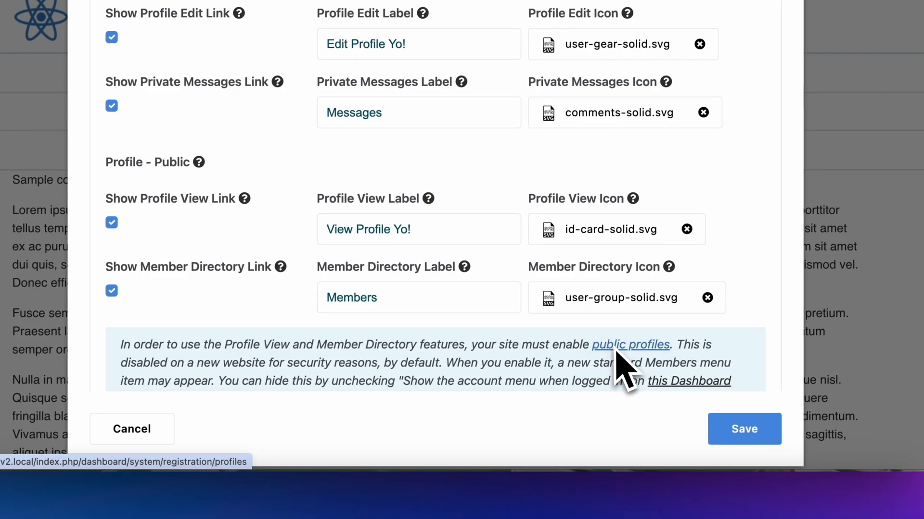
pyautogui.scroll(-1, 616, 351)
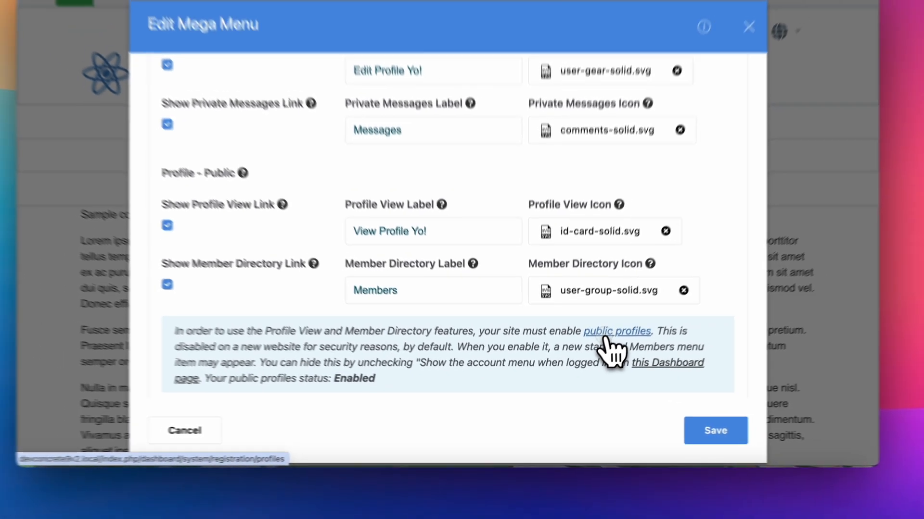
# Open the linked public profiles settings, and check the public profiles status note in the Mega Menu block
pyautogui.click(618, 317)
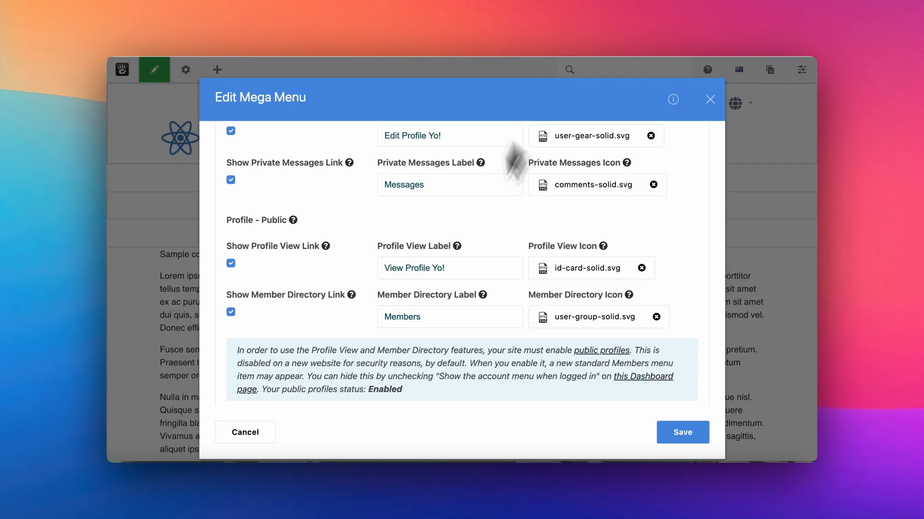
pyautogui.scroll(2, 350, 249)
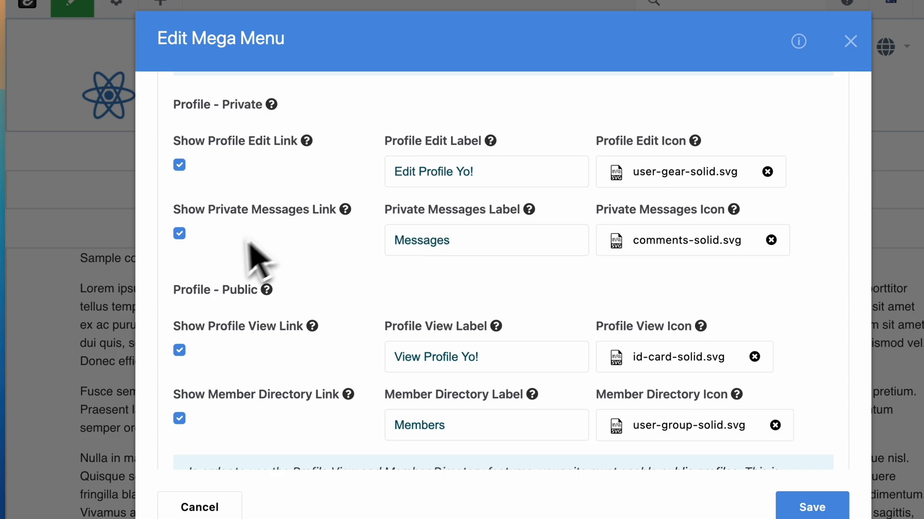
pyautogui.scroll(-4, 223, 269)
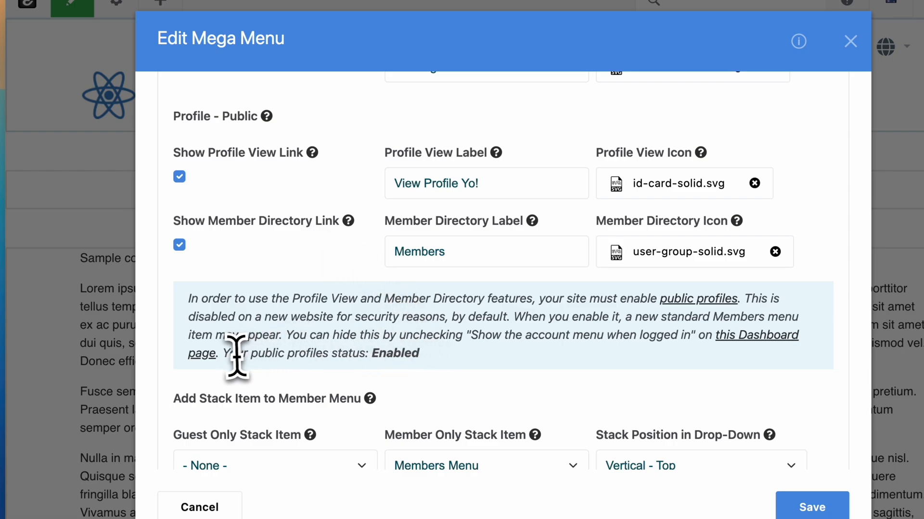
pyautogui.moveTo(224, 355); pyautogui.dragTo(423, 377)
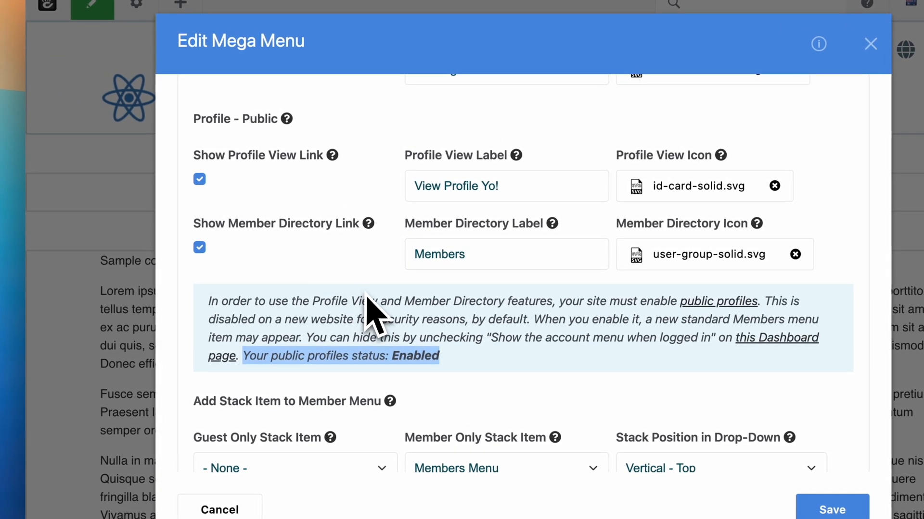
pyautogui.click(367, 298)
# Examine the member menu's stack item settings and the available choices for Stack Position in Drop-Down
pyautogui.scroll(-5, 367, 298)
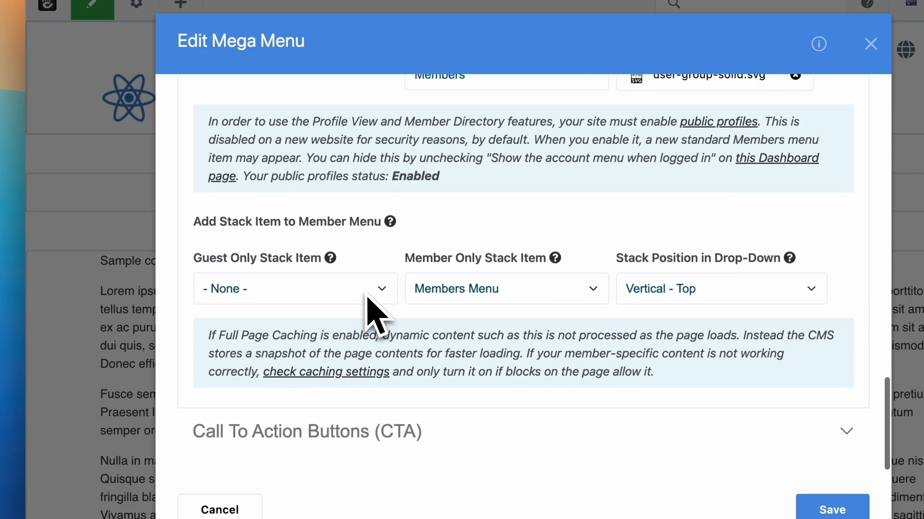
pyautogui.scroll(1, 367, 298)
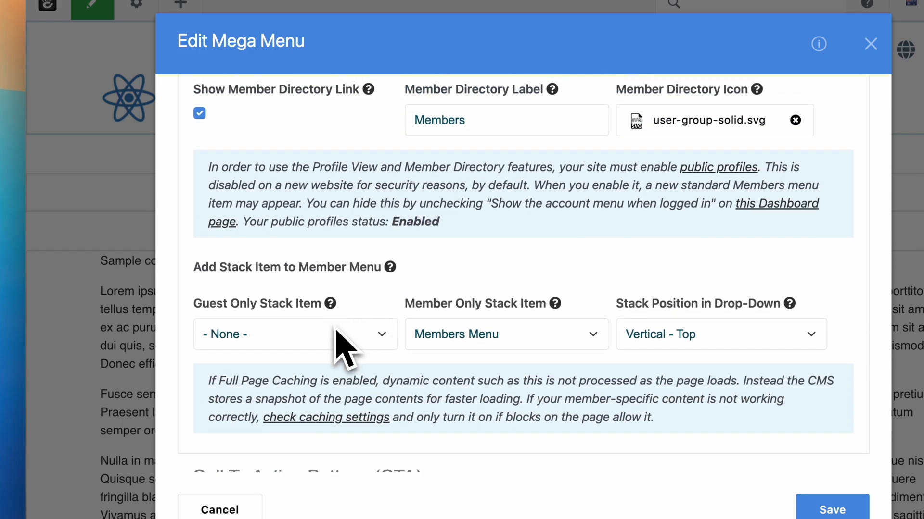
pyautogui.click(375, 338)
pyautogui.click(370, 331)
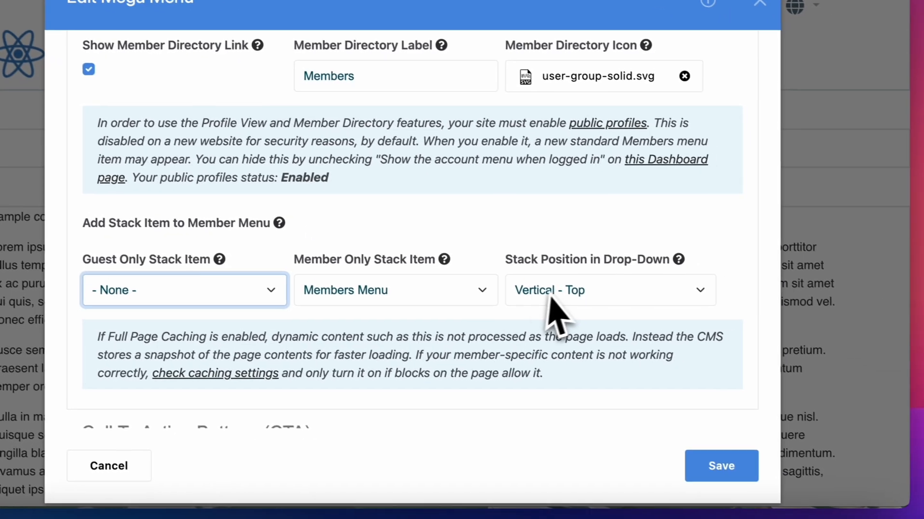
pyautogui.click(558, 290)
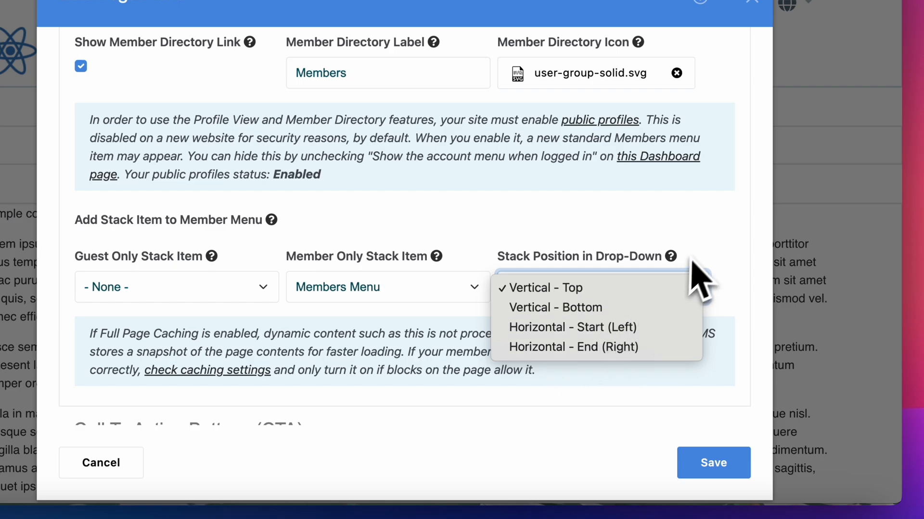
pyautogui.click(702, 240)
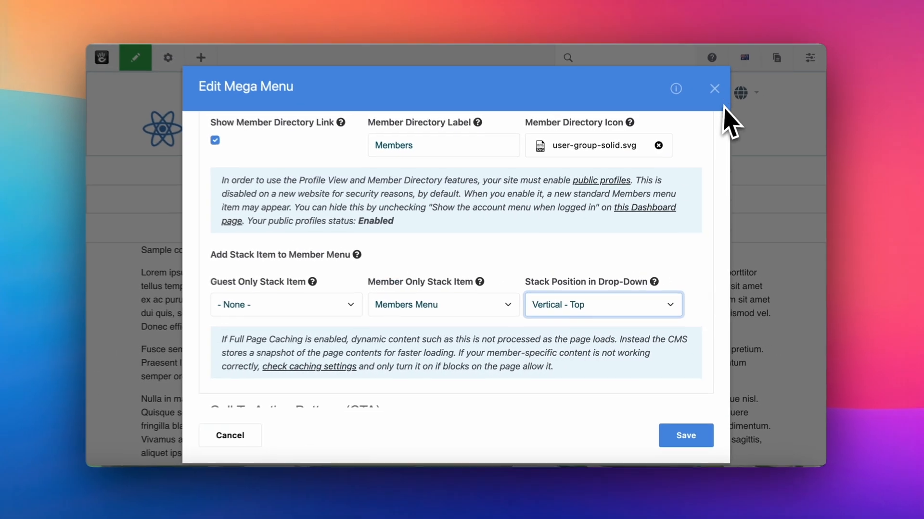
# Exit the Mega Menu settings and page edit mode, and examine the stack content and profile links in the header's member drop-down
pyautogui.click(711, 99)
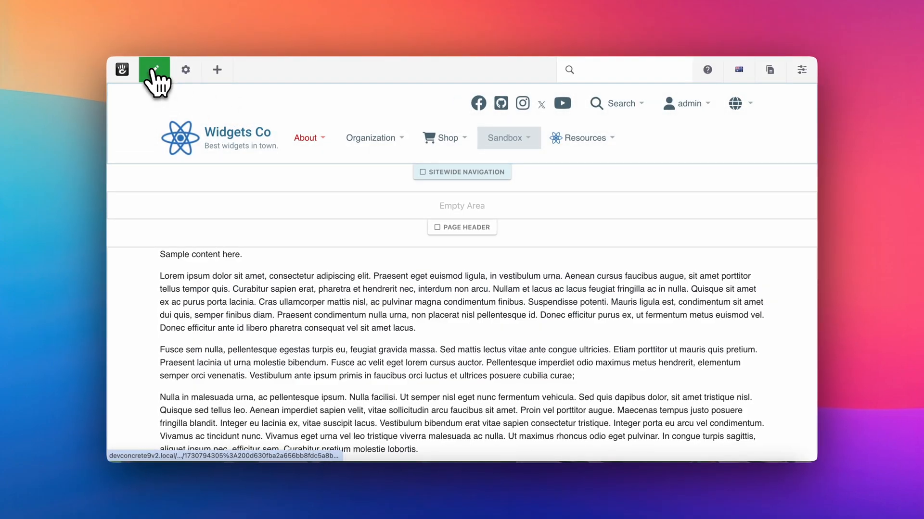
pyautogui.click(154, 70)
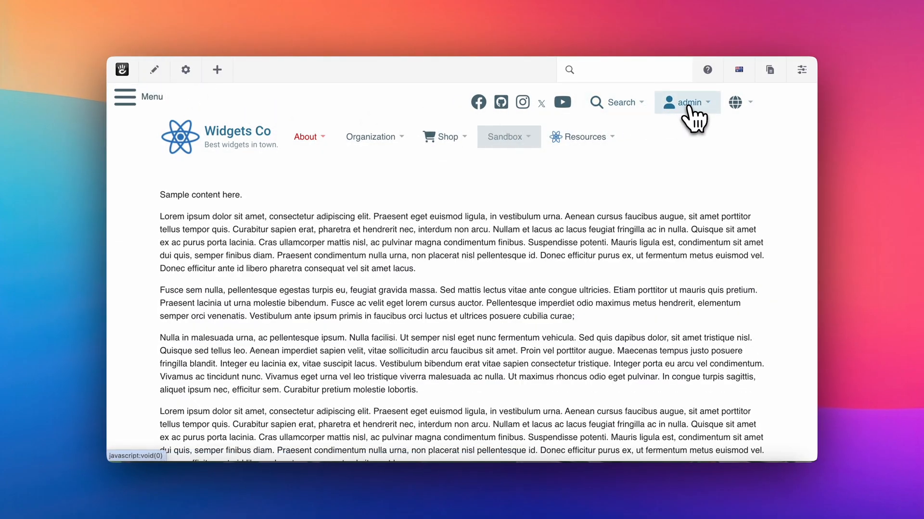
pyautogui.click(690, 105)
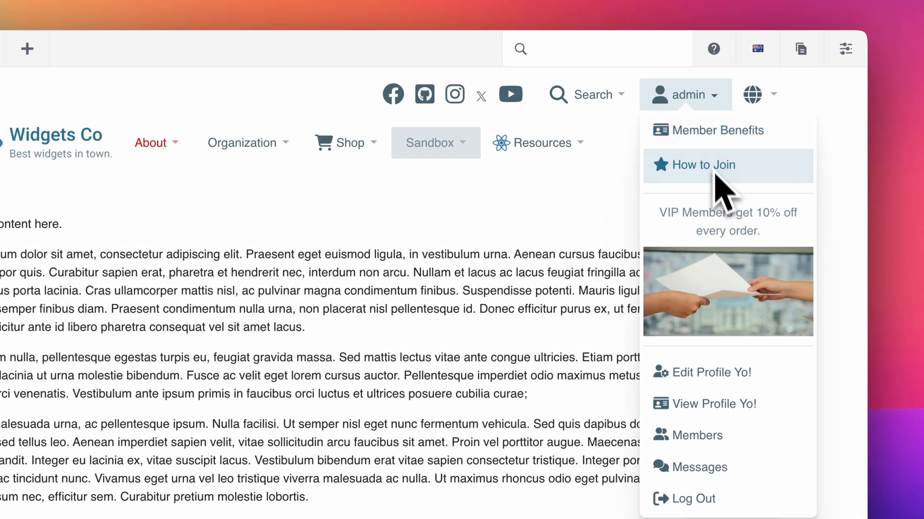
pyautogui.moveTo(683, 213); pyautogui.dragTo(784, 251)
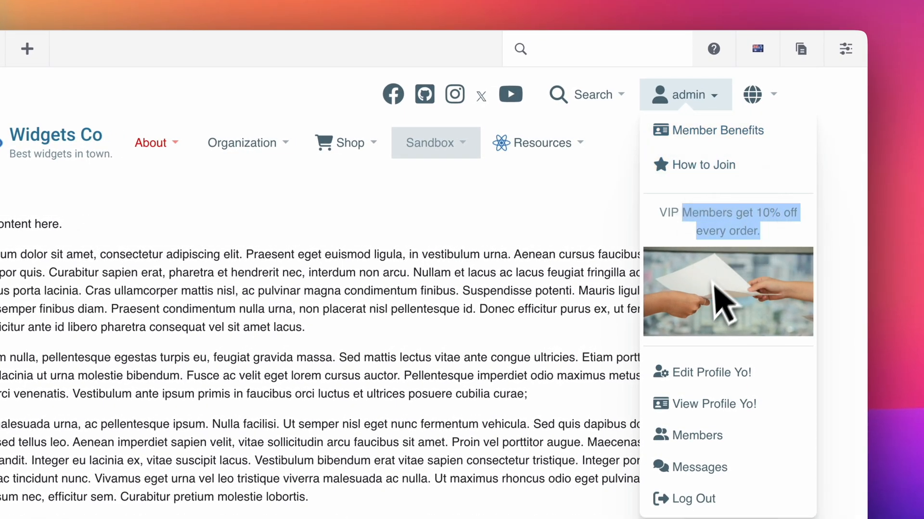
pyautogui.click(717, 212)
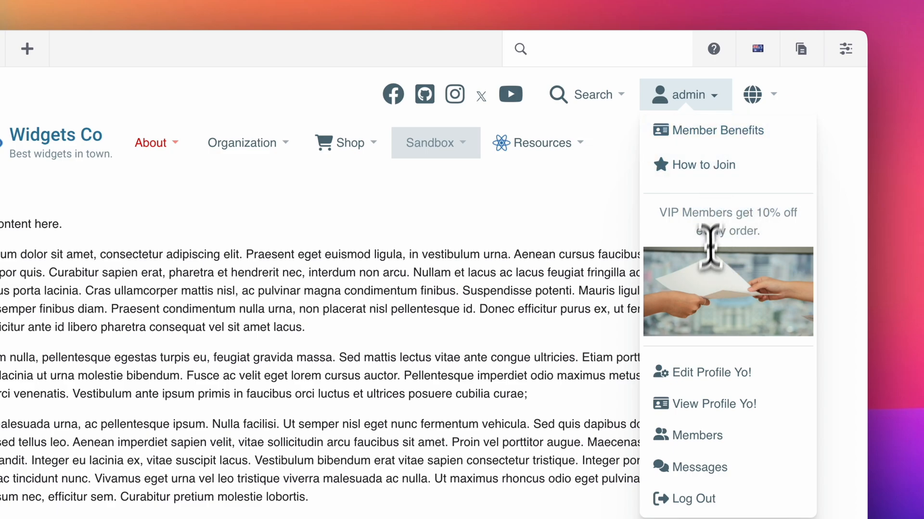
pyautogui.scroll(-5, 710, 245)
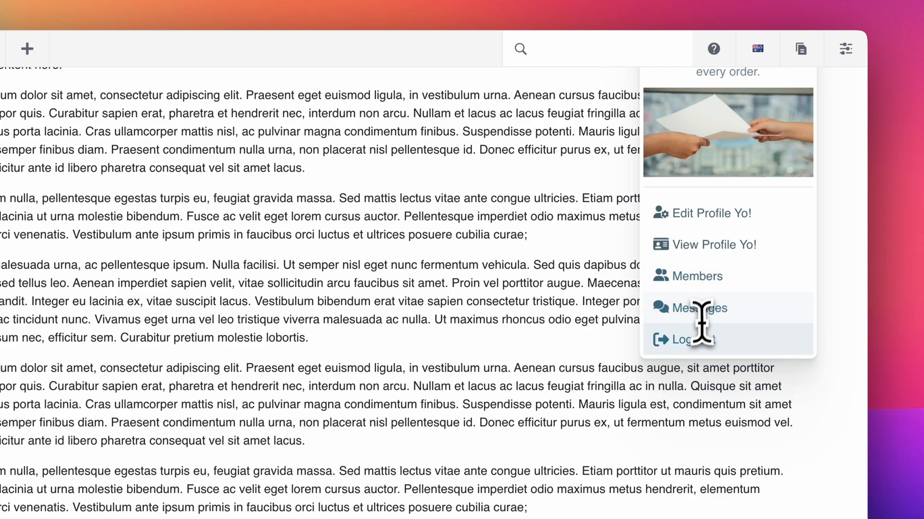
pyautogui.scroll(3, 702, 339)
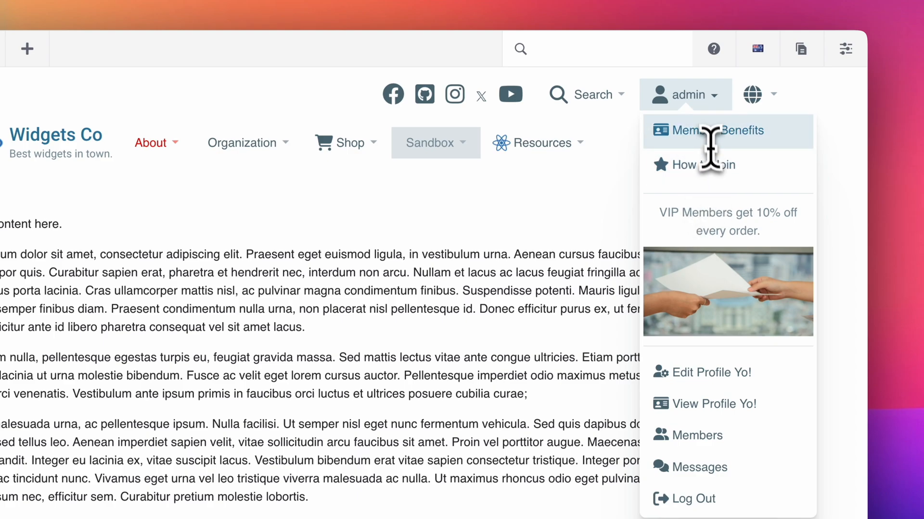
pyautogui.scroll(-3, 729, 298)
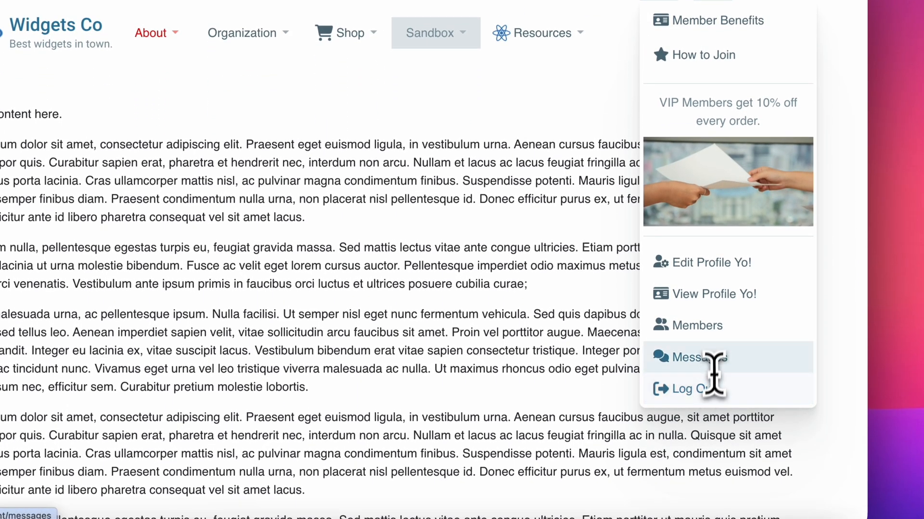
pyautogui.scroll(2, 701, 116)
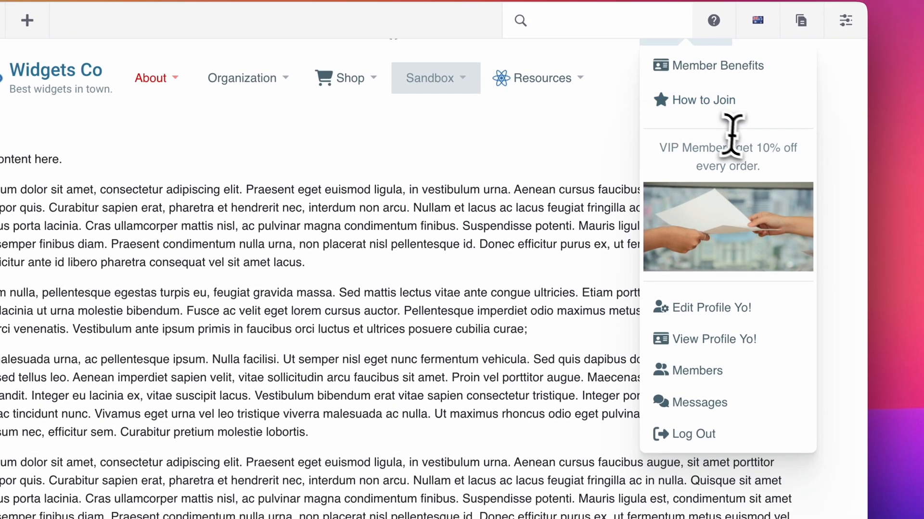
pyautogui.scroll(1, 731, 147)
pyautogui.scroll(1, 731, 147)
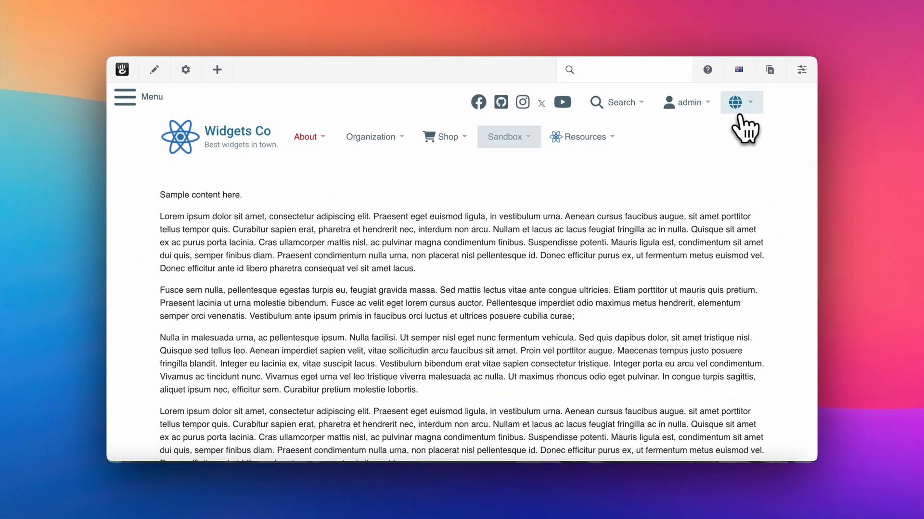
# View the header's language drop-down, and reopen the Mega Menu block at its Language Switch insert settings
pyautogui.click(739, 115)
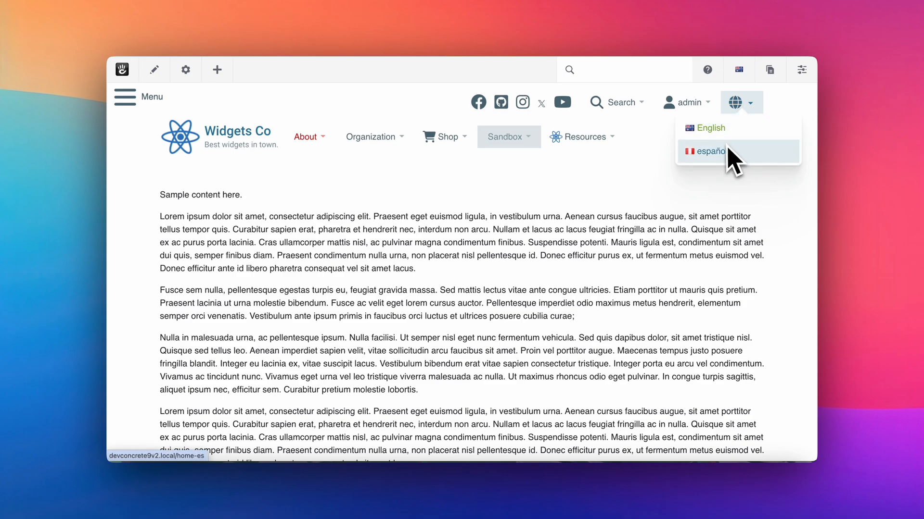
pyautogui.click(647, 181)
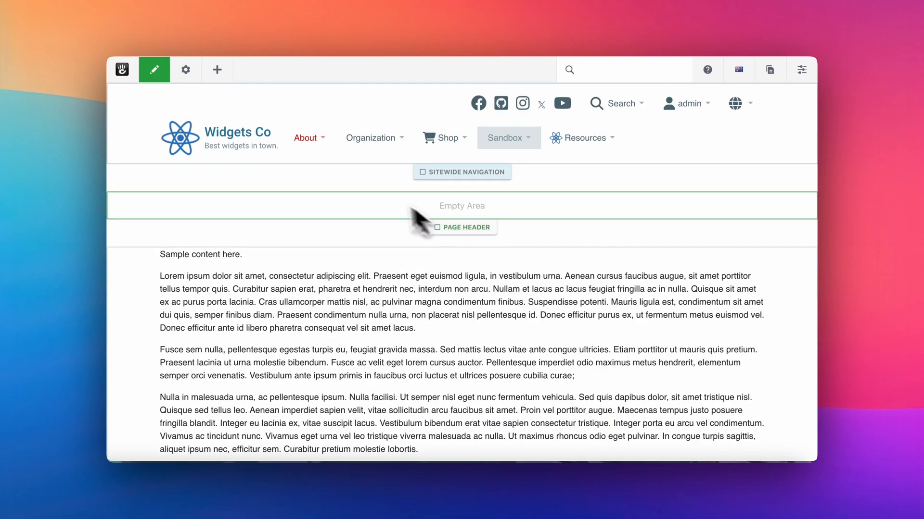
pyautogui.click(324, 153)
pyautogui.click(329, 161)
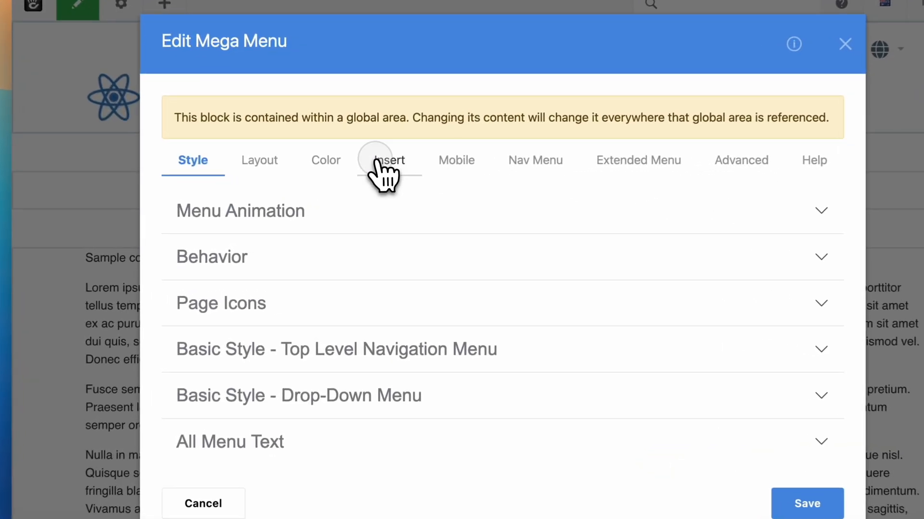
pyautogui.click(378, 162)
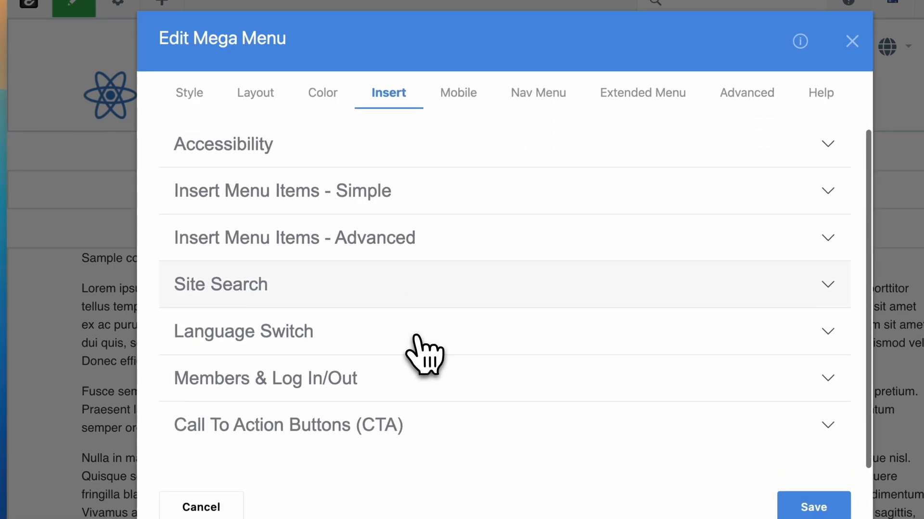
pyautogui.click(367, 332)
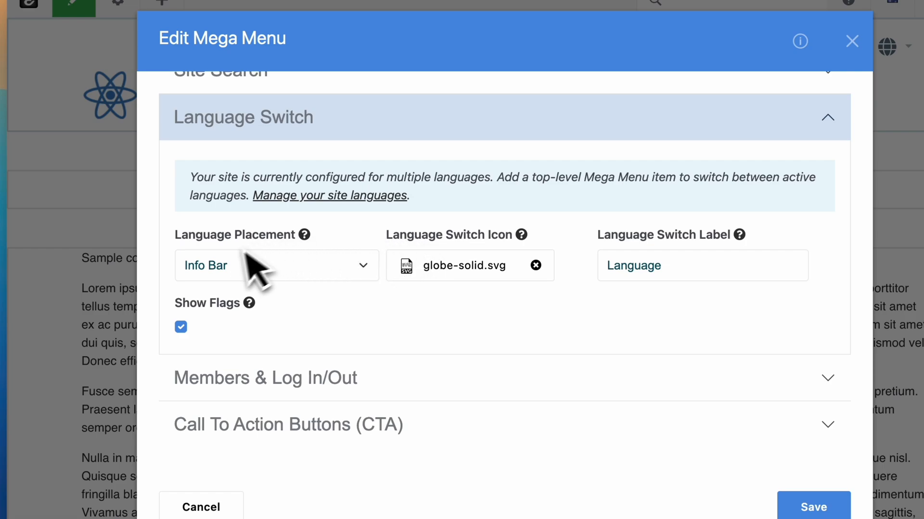
# Review the Language Placement choices, the Language Switch Label and the Show Flags option
pyautogui.click(225, 271)
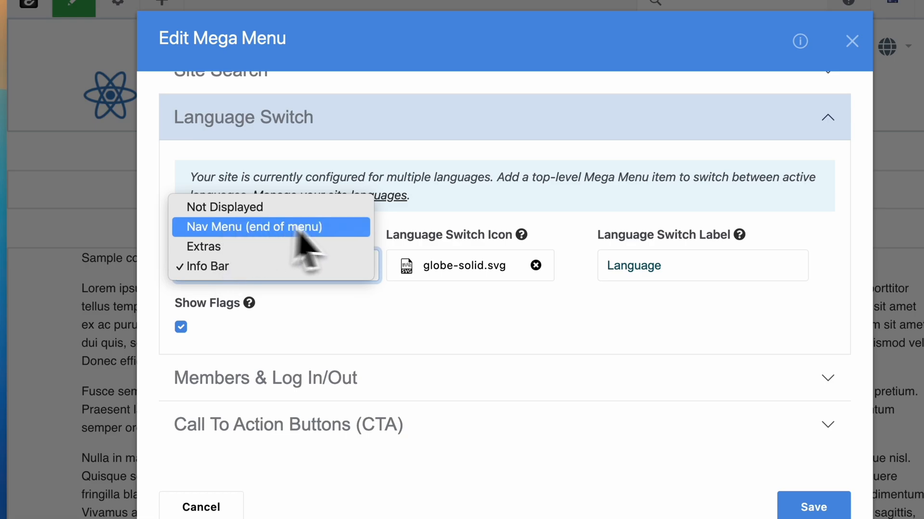
pyautogui.click(399, 296)
pyautogui.click(685, 266)
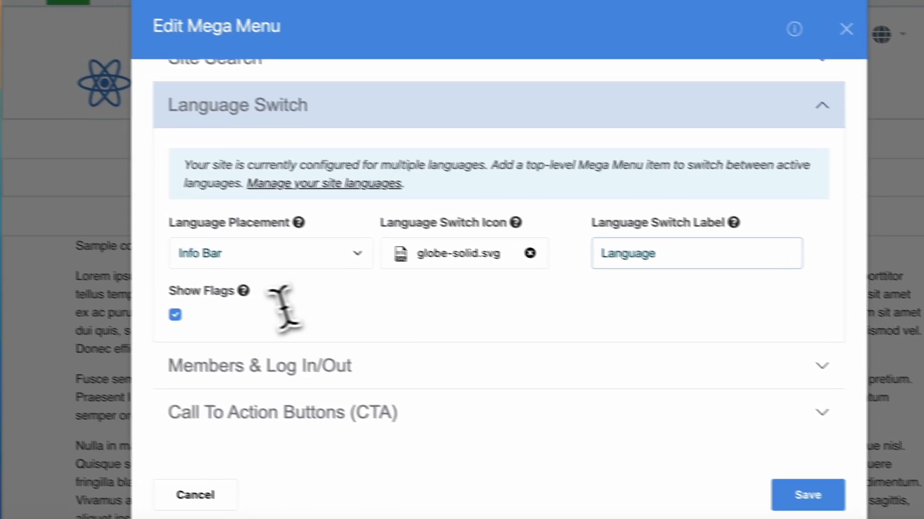
pyautogui.moveTo(243, 291)
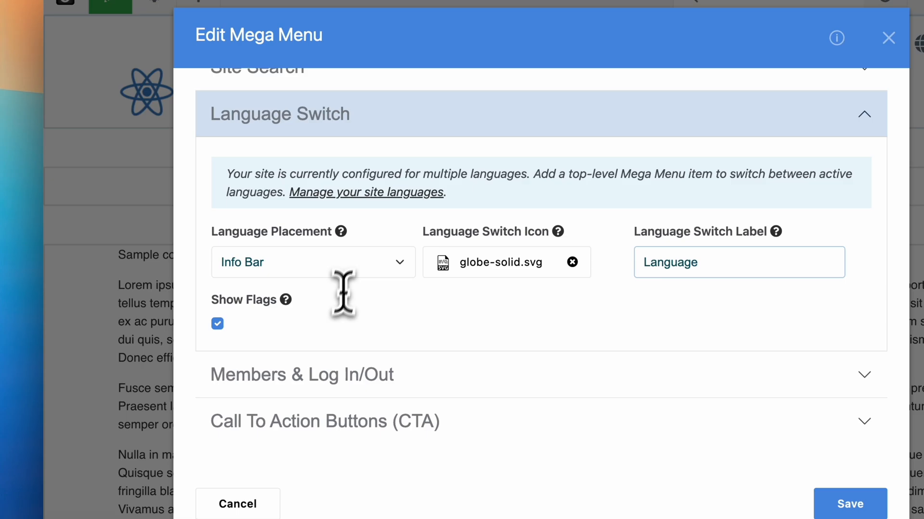
# Read through the Mega Menu user guide article on setting up a multilingual website
pyautogui.click(357, 193)
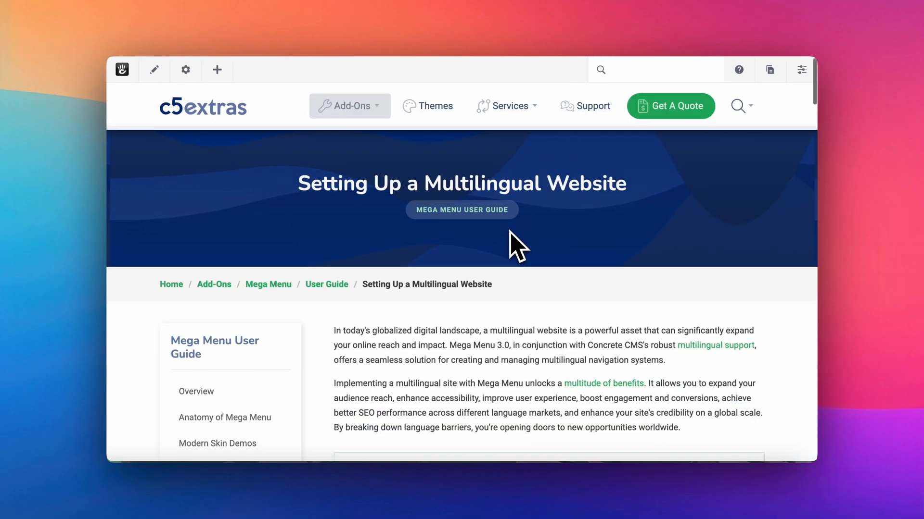
pyautogui.scroll(-3, 509, 234)
pyautogui.scroll(-2, 511, 244)
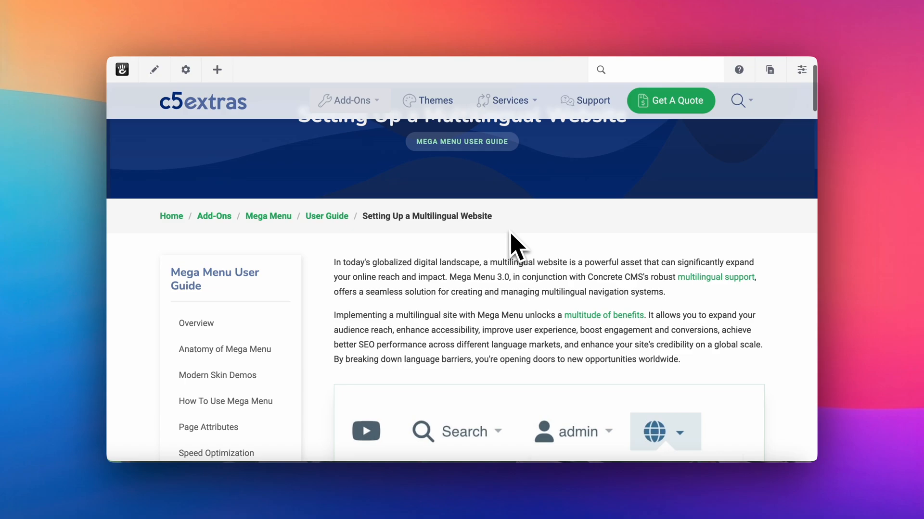
pyautogui.scroll(-10, 505, 253)
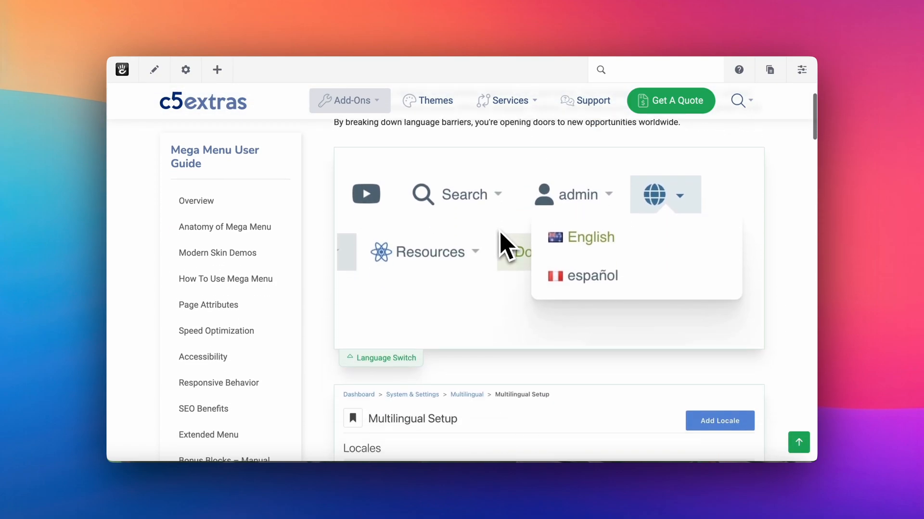
pyautogui.scroll(-13, 502, 232)
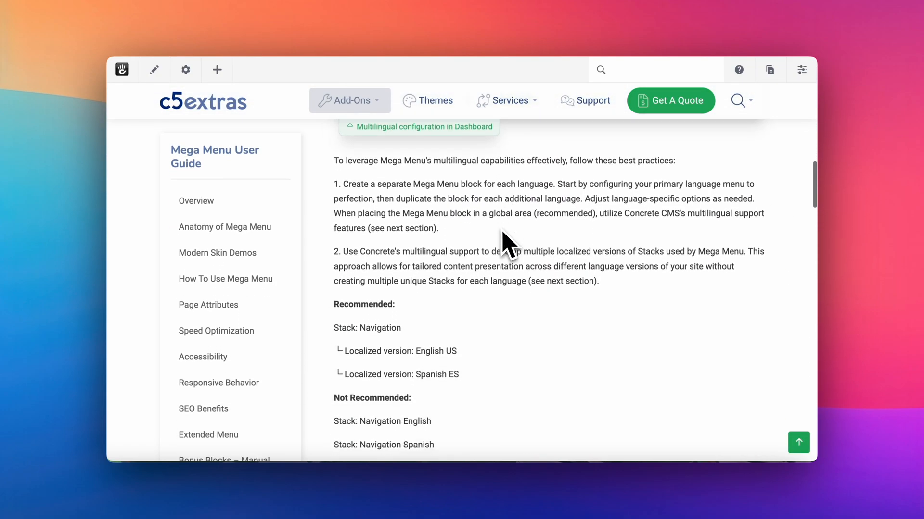
pyautogui.scroll(-9, 508, 243)
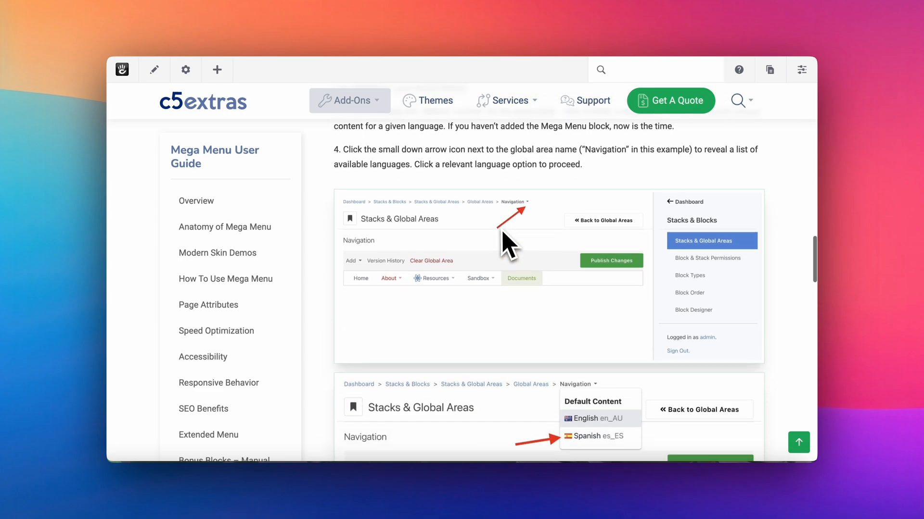
pyautogui.scroll(-3, 502, 232)
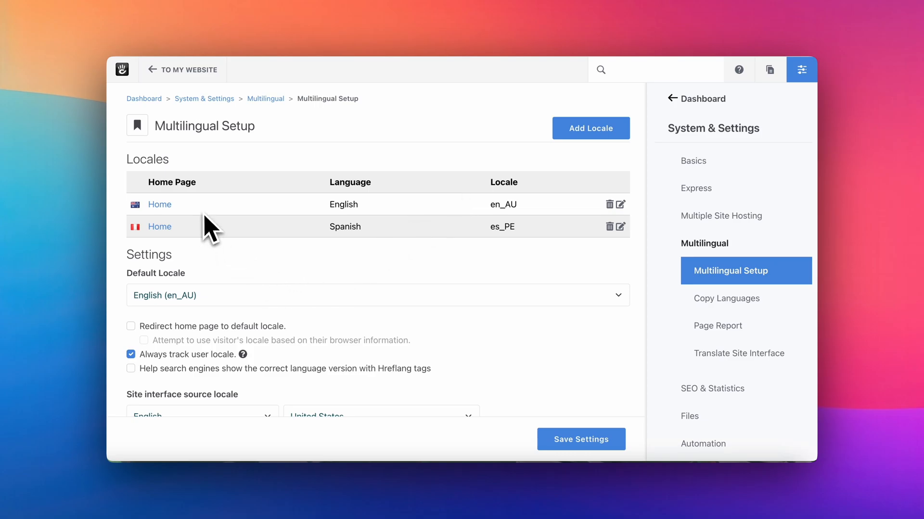
# Review the Add Locale options in Multilingual Setup and the language choices in the Full Sitemap
pyautogui.click(565, 137)
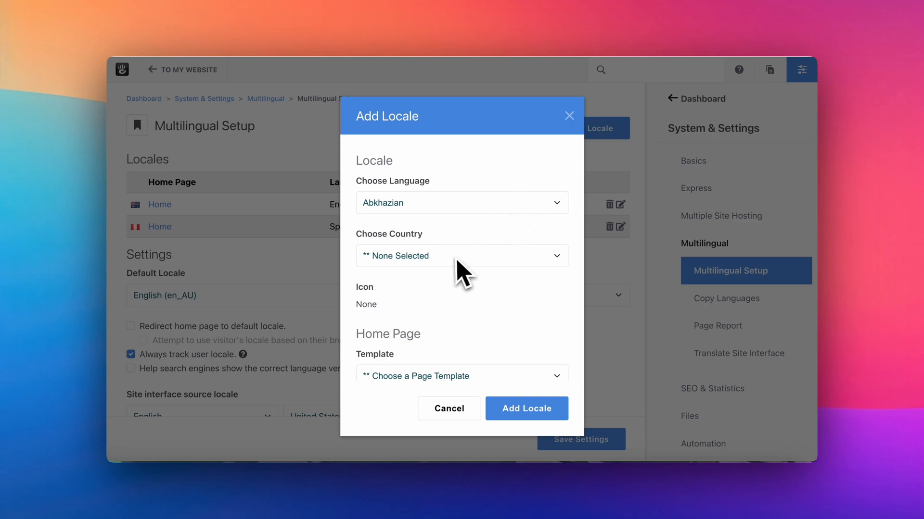
pyautogui.click(570, 118)
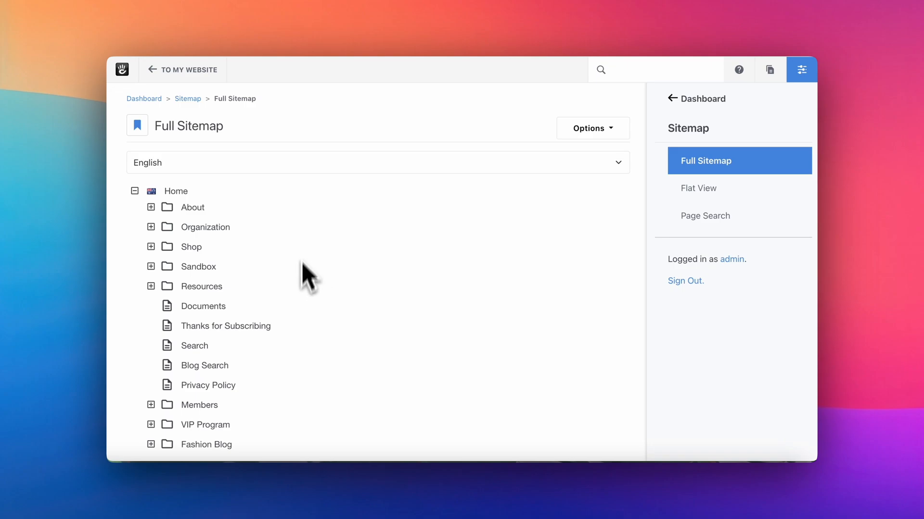
pyautogui.click(243, 166)
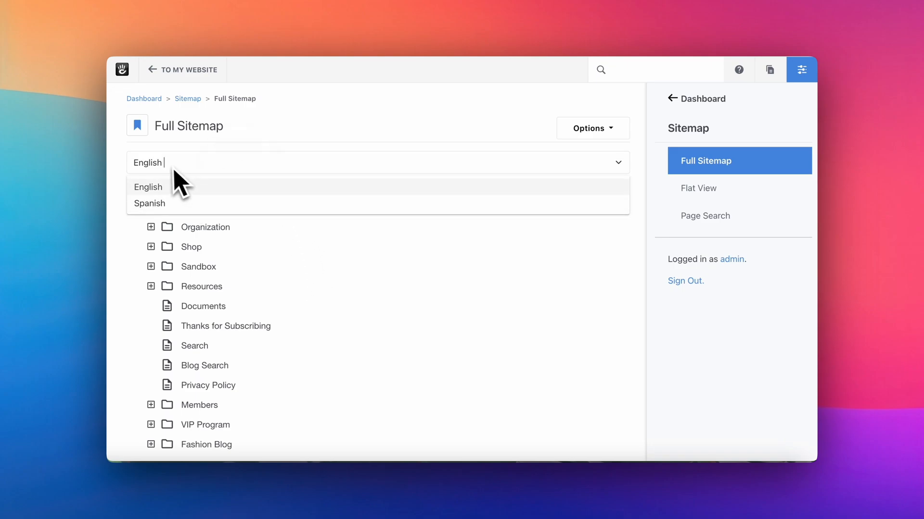
pyautogui.click(138, 188)
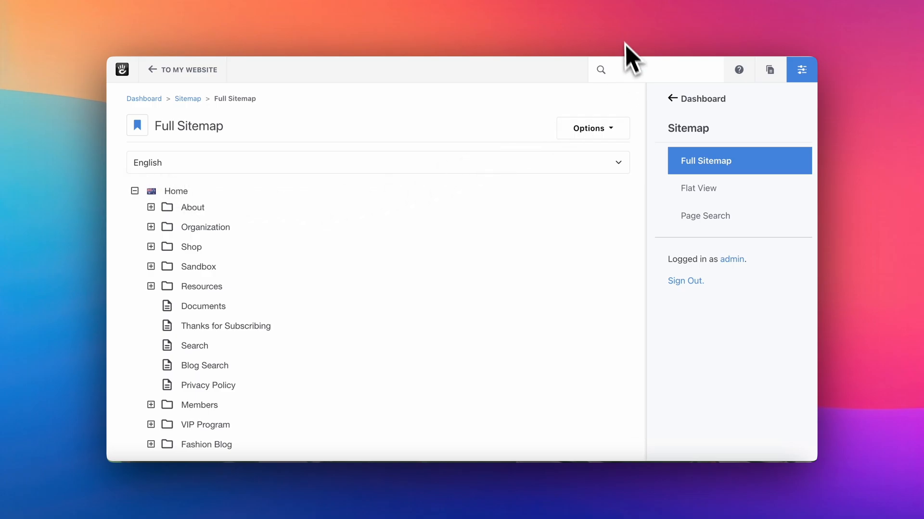
# Open the Members Menu stack in Stacks & Global Areas and examine its Page List settings and other content blocks
pyautogui.click(610, 9)
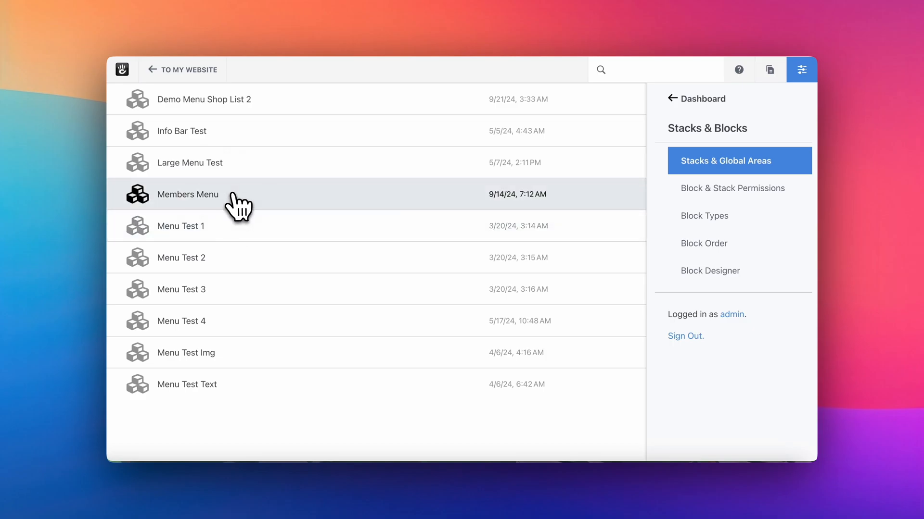
pyautogui.click(233, 195)
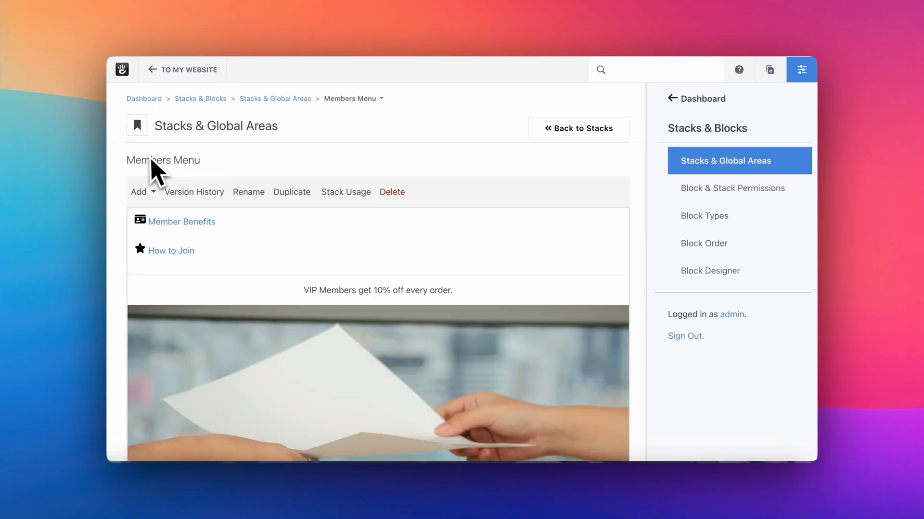
pyautogui.scroll(-1, 274, 216)
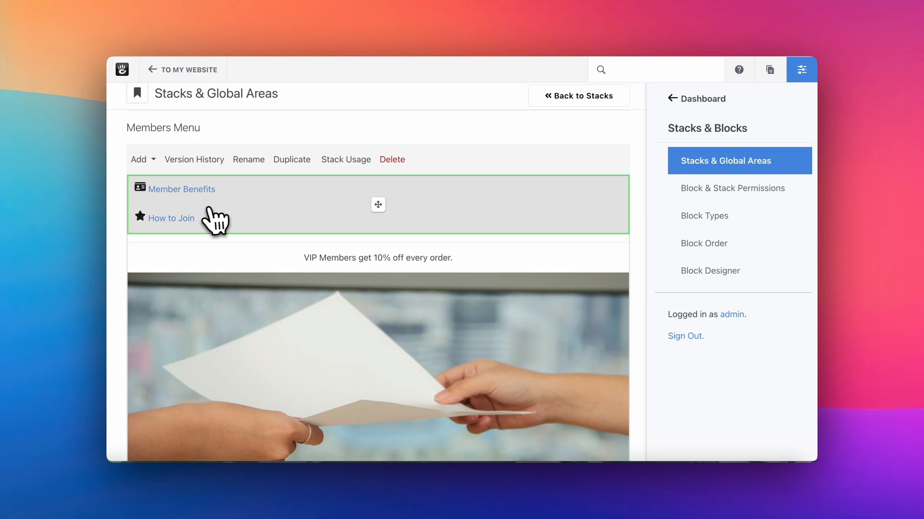
pyautogui.click(243, 197)
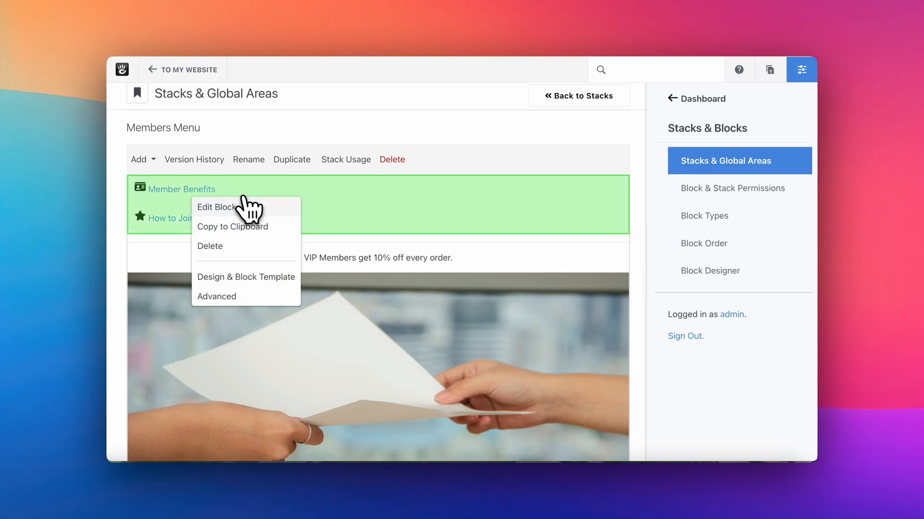
pyautogui.click(243, 206)
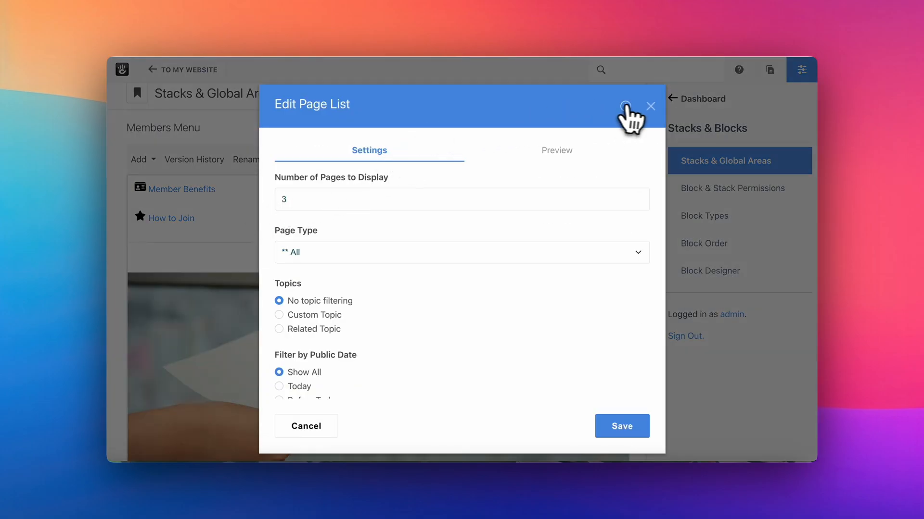
pyautogui.click(649, 106)
pyautogui.scroll(-1, 419, 288)
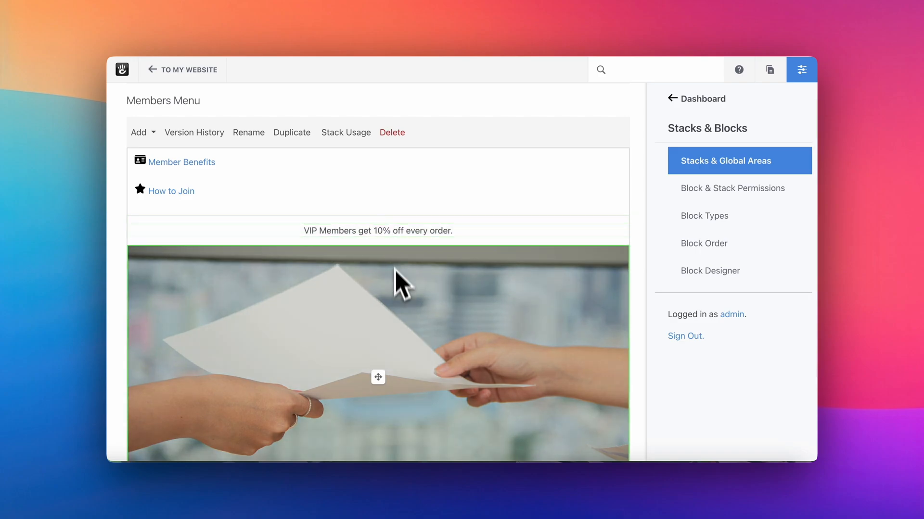
pyautogui.scroll(-2, 399, 289)
pyautogui.scroll(4, 402, 303)
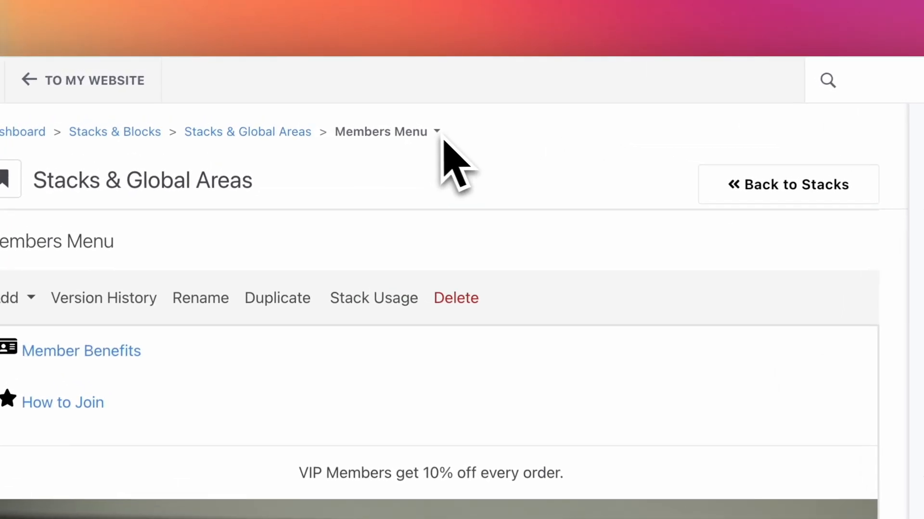
# Create a localized version of the Members Menu stack for Spanish (es_PE)
pyautogui.click(437, 133)
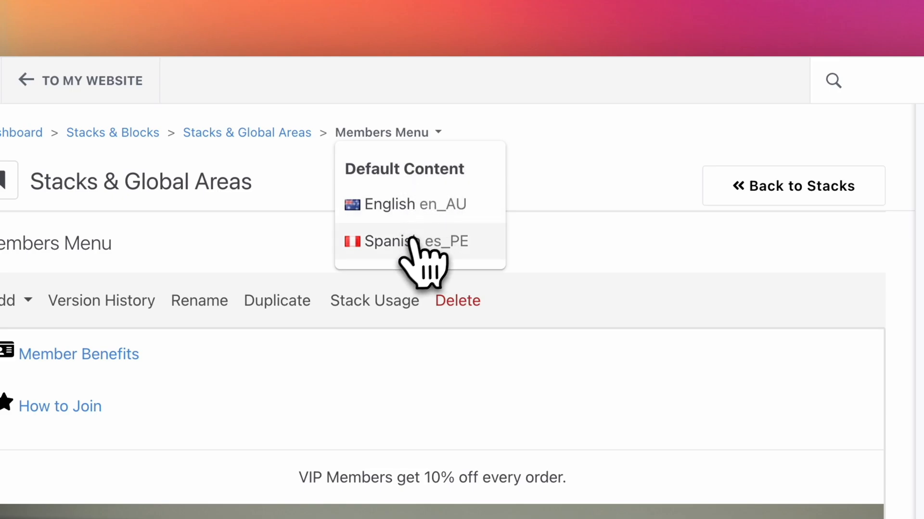
pyautogui.click(386, 243)
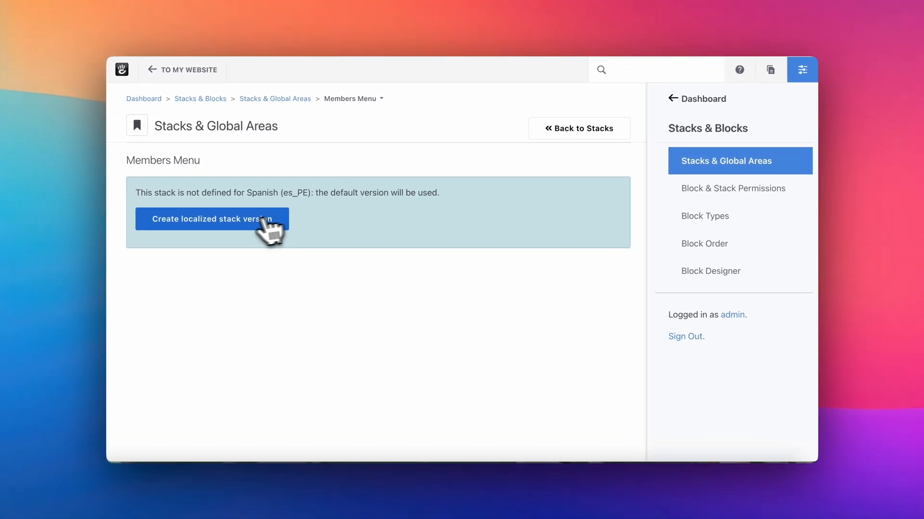
pyautogui.click(243, 221)
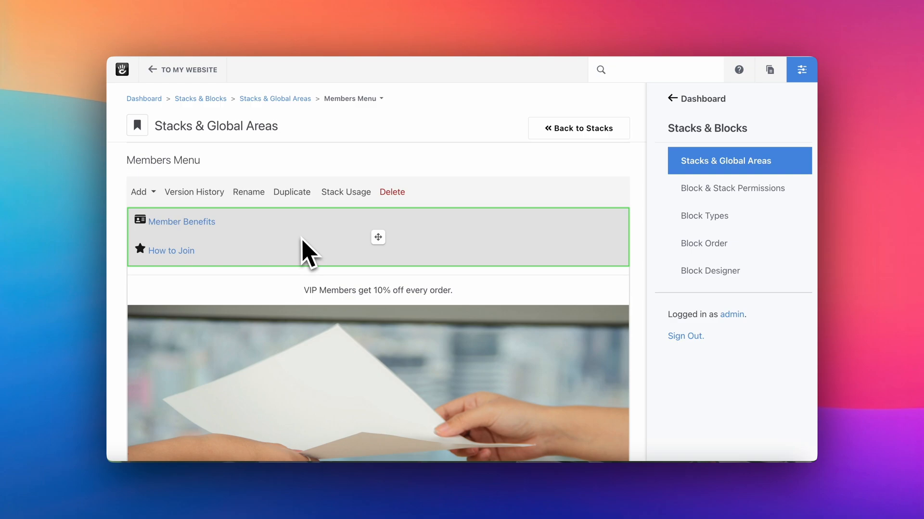
# Open the localized stack's VIP Members text for inline editing, select the whole sentence, and cancel the edit
pyautogui.click(305, 291)
pyautogui.click(309, 301)
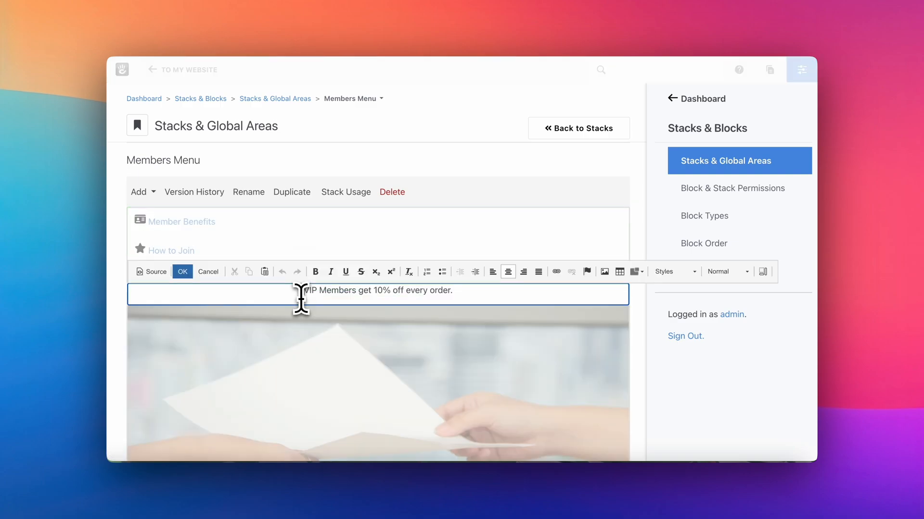
pyautogui.moveTo(306, 291); pyautogui.dragTo(463, 291)
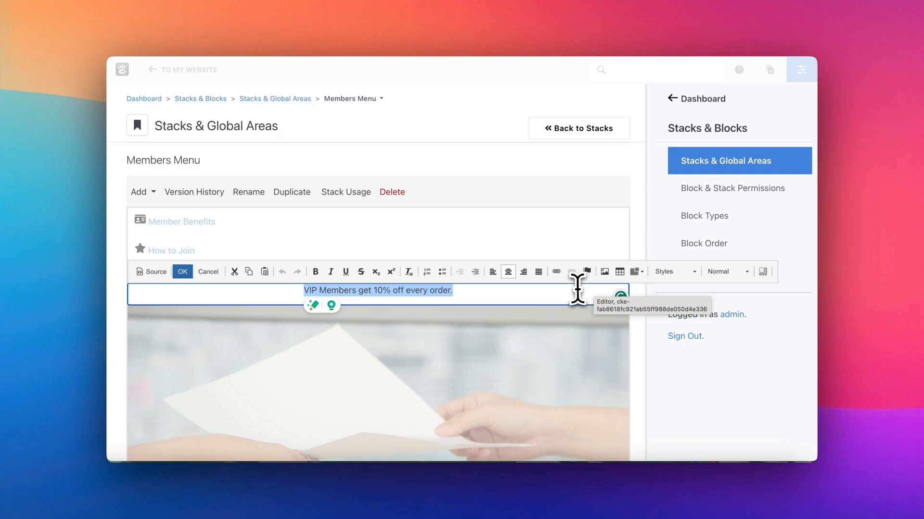
pyautogui.click(215, 275)
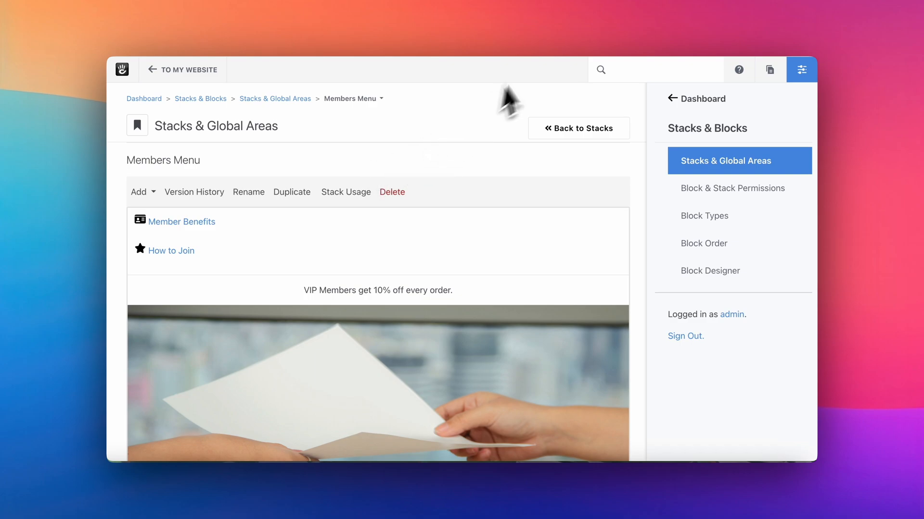
# Return to Stacks & Global Areas and open the Navigation global area
pyautogui.click(260, 103)
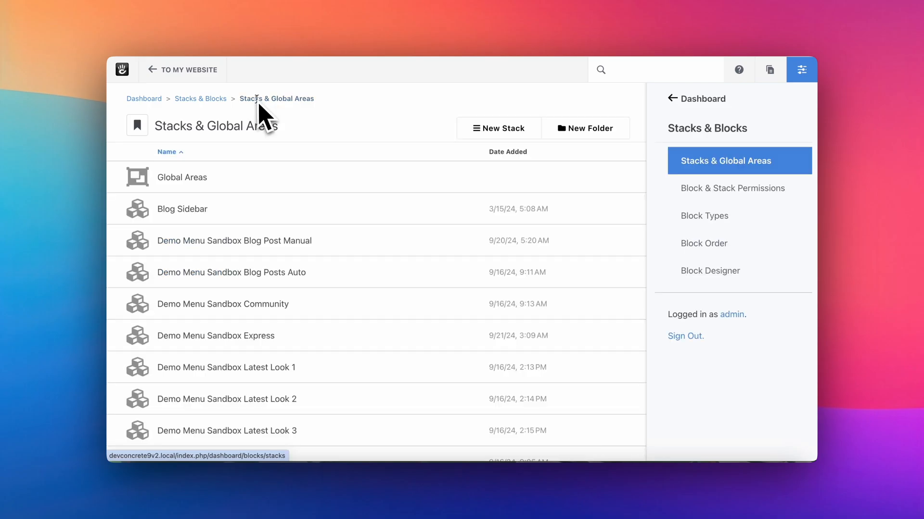
pyautogui.click(199, 176)
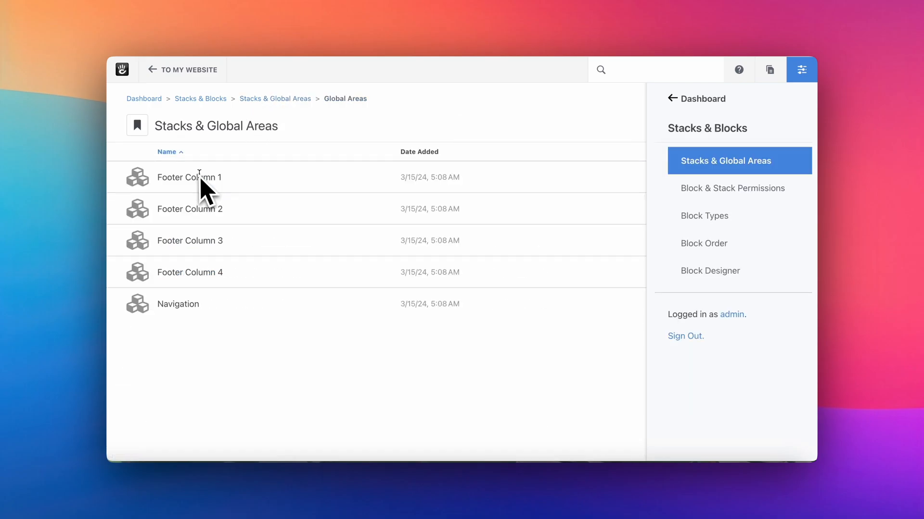
pyautogui.click(219, 308)
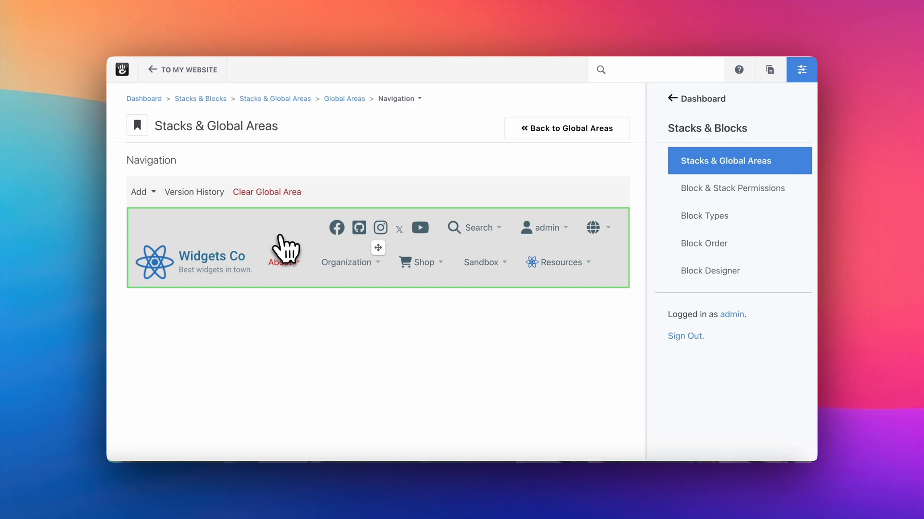
# Review the Navigation global area's language choices and open its Spanish (es_PE) version
pyautogui.click(419, 99)
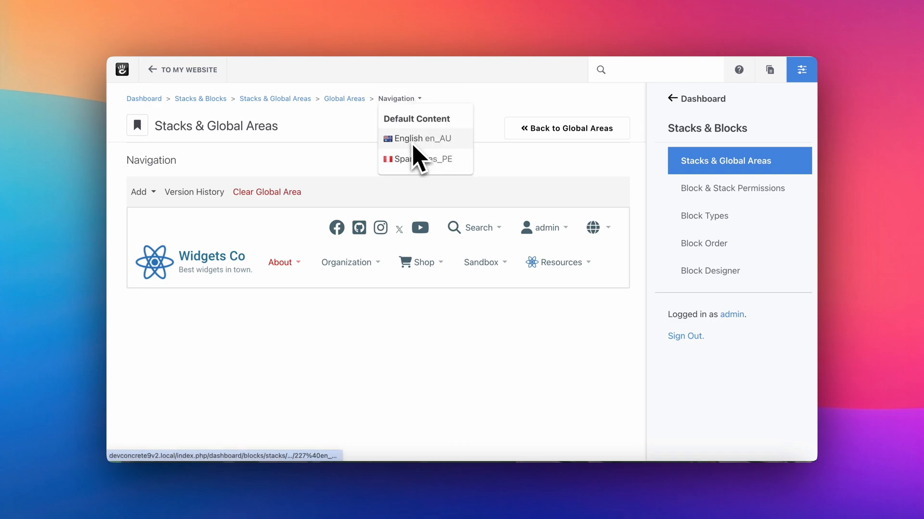
pyautogui.click(455, 159)
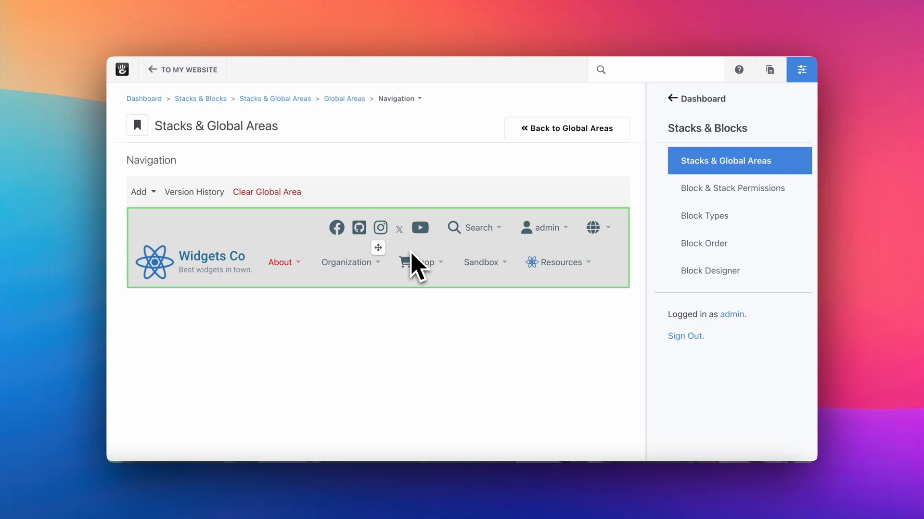
pyautogui.click(416, 100)
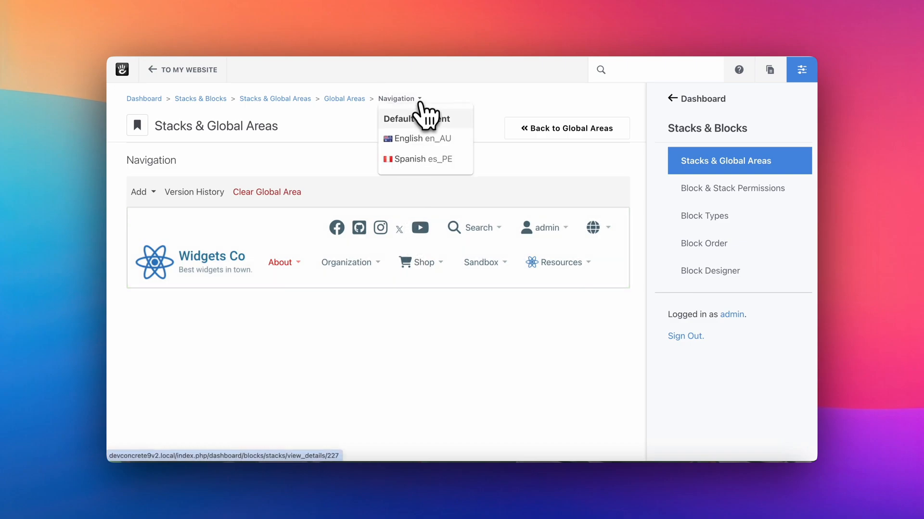
pyautogui.click(413, 159)
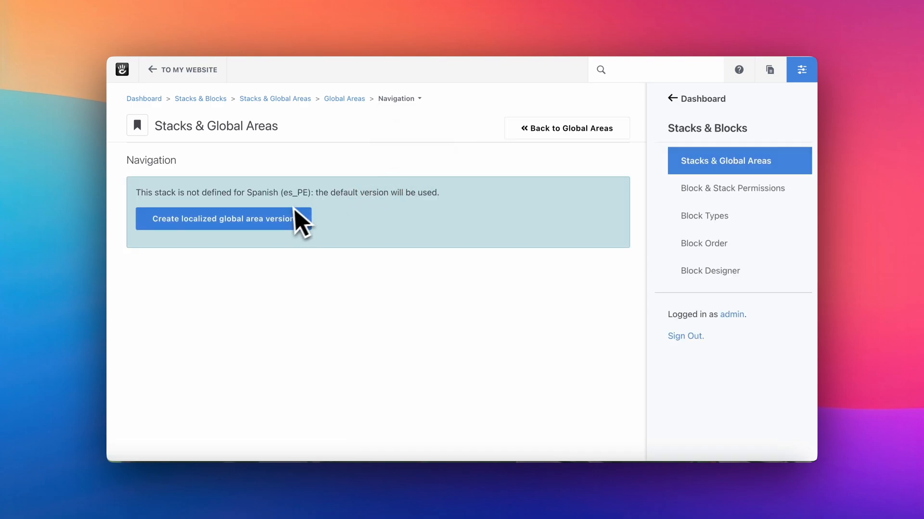